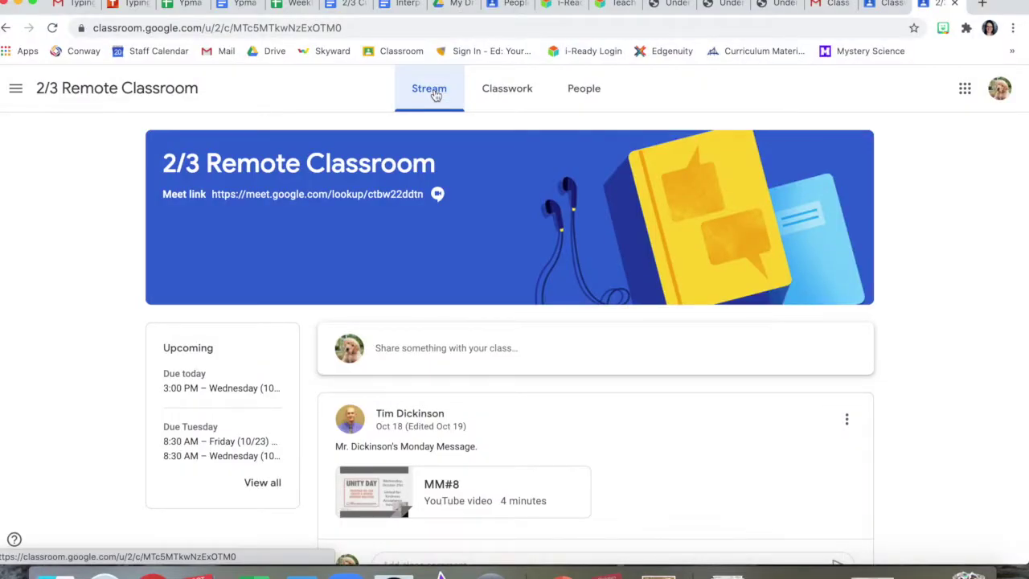
- Show the 2/3 Remote Classroom's Classwork list with its Resources and Tutorials materials
click(513, 96)
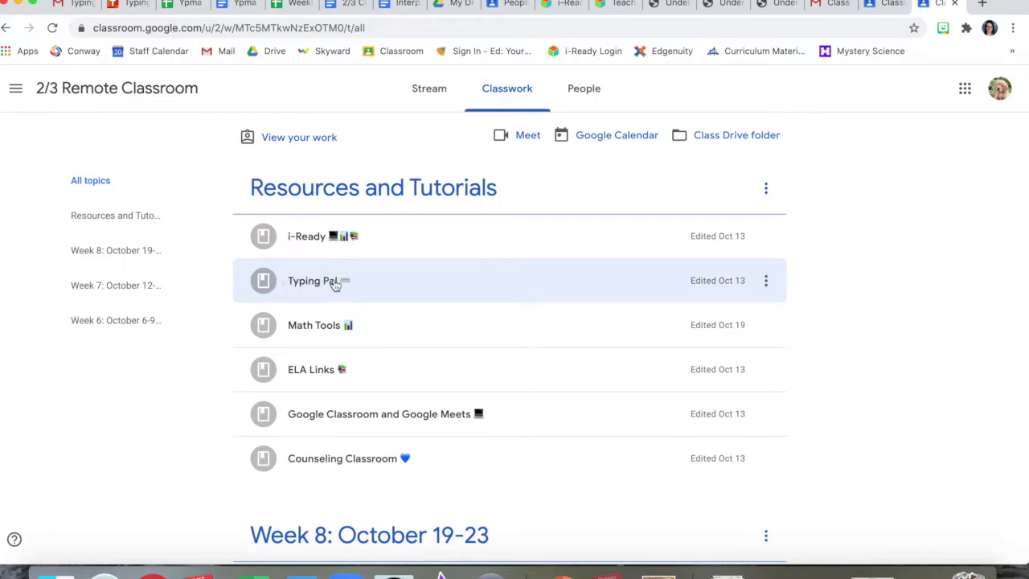
- Scroll to Week 8's Friday (10/23) ELA Typing assignment and follow its Typing Pal link
scroll(333, 283, down, 3)
scroll(332, 283, down, 2)
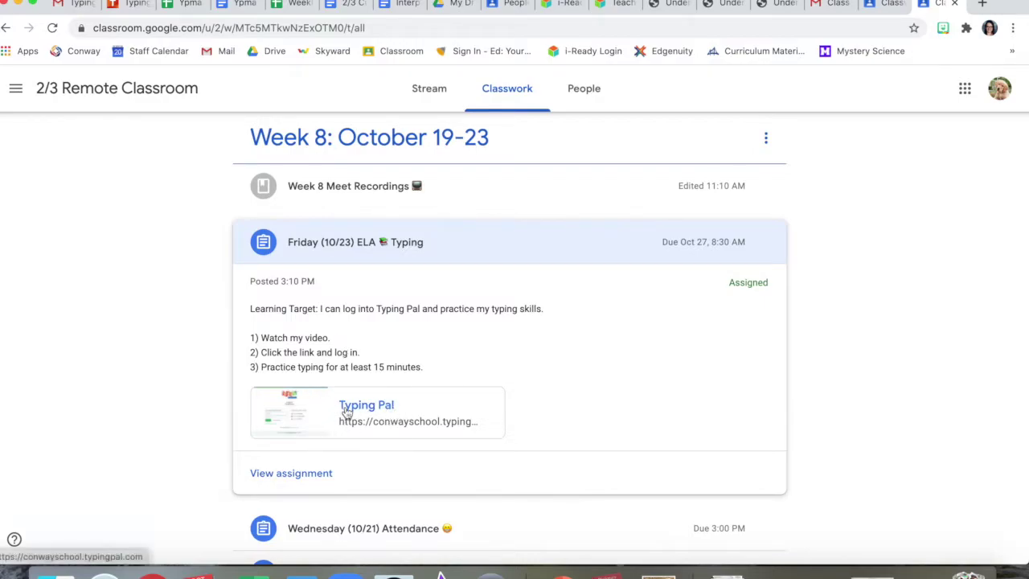
click(346, 410)
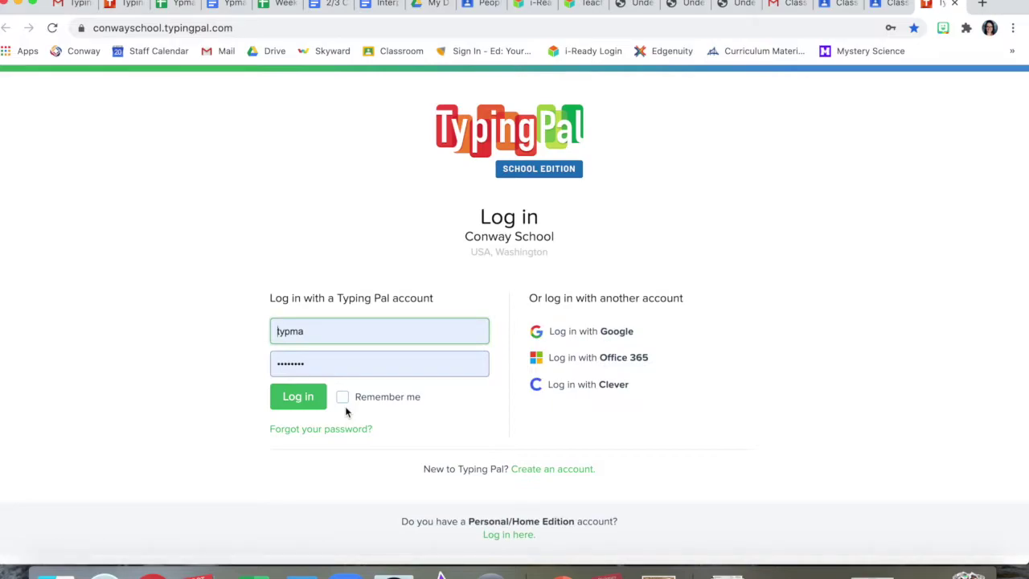
- Clear the autofilled username and password from the Conway School login form
key(super+a)
key(BackSpace)
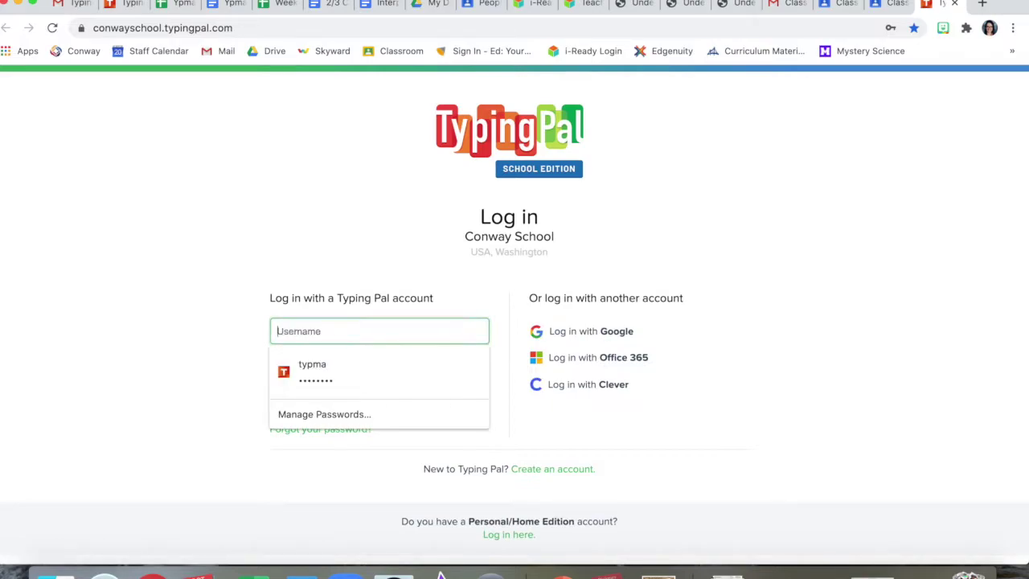
click(230, 361)
click(313, 358)
key(super+a)
key(BackSpace)
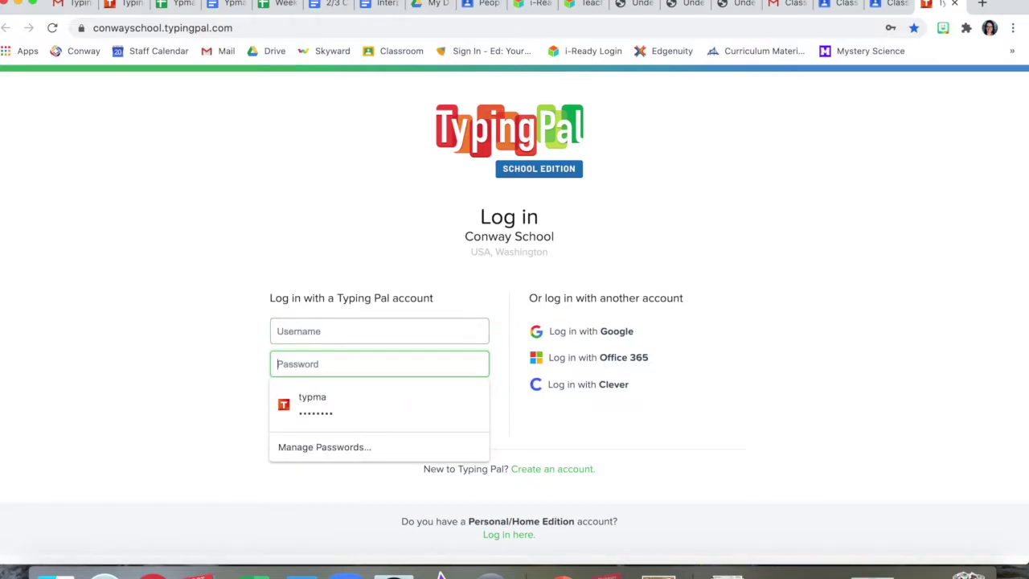
click(214, 361)
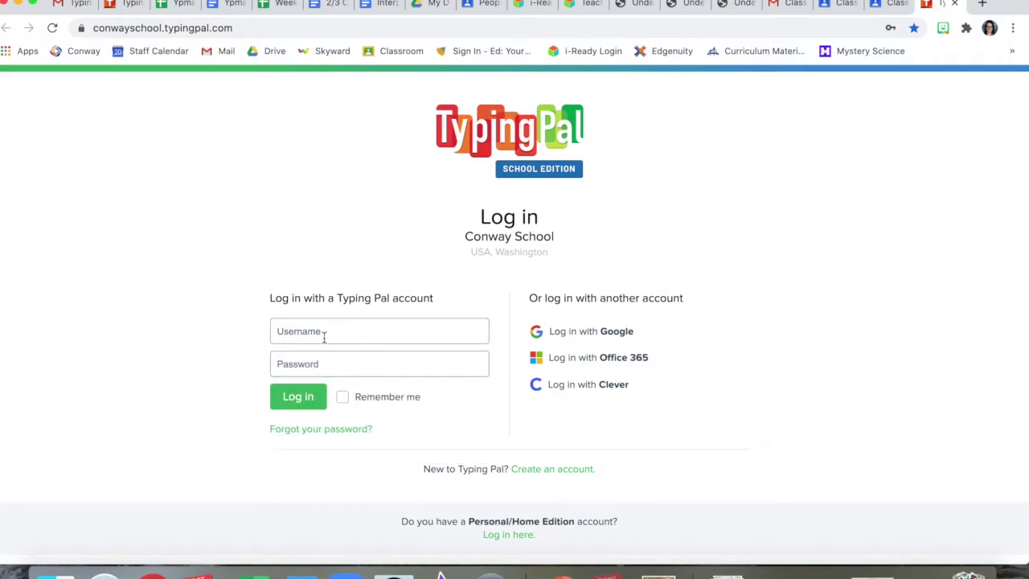
- Enter the student's own username and password and log in
click(398, 337)
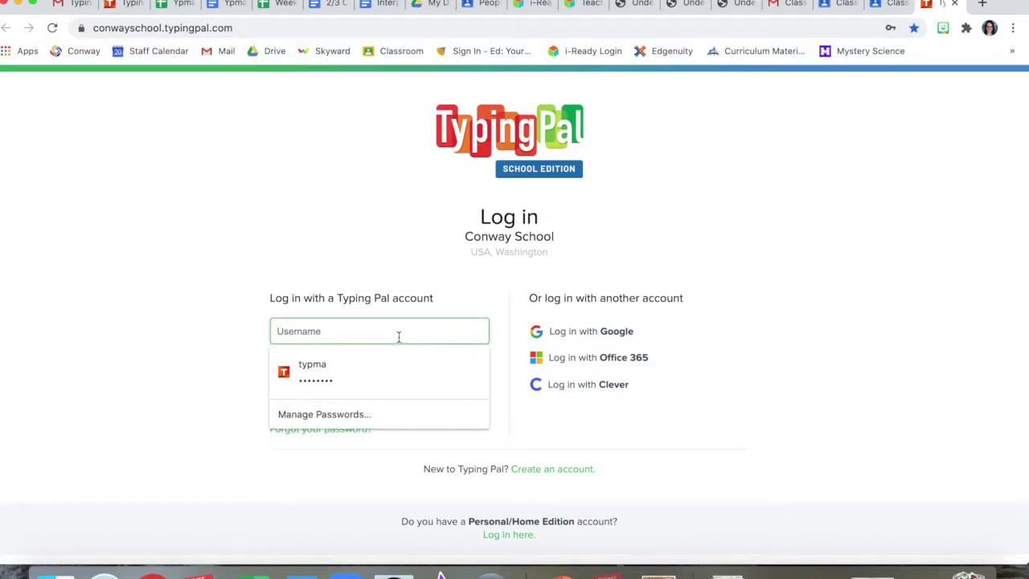
text(i)
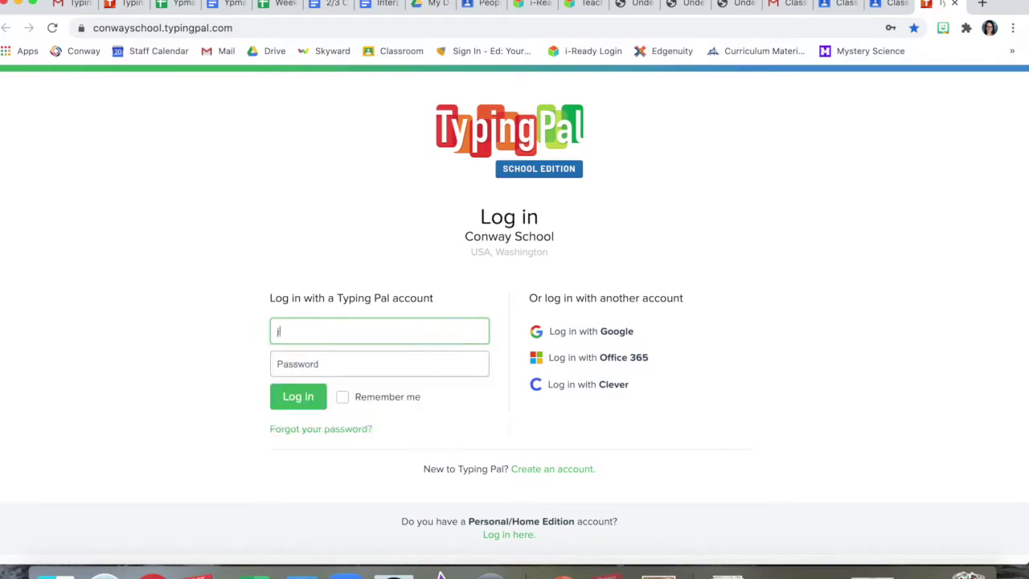
text(jdoe)
click(353, 367)
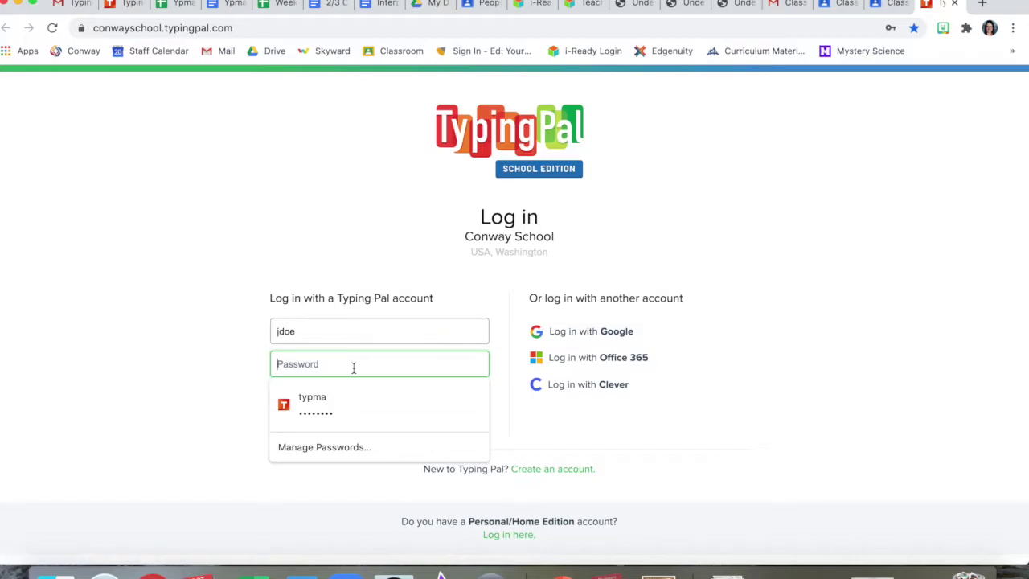
text(••••••)
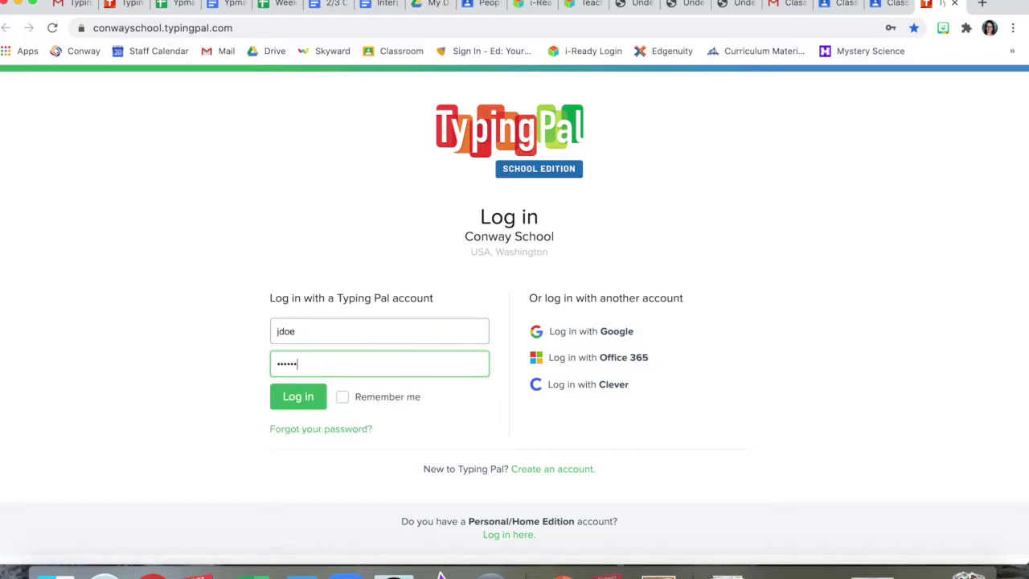
text(••••)
click(301, 405)
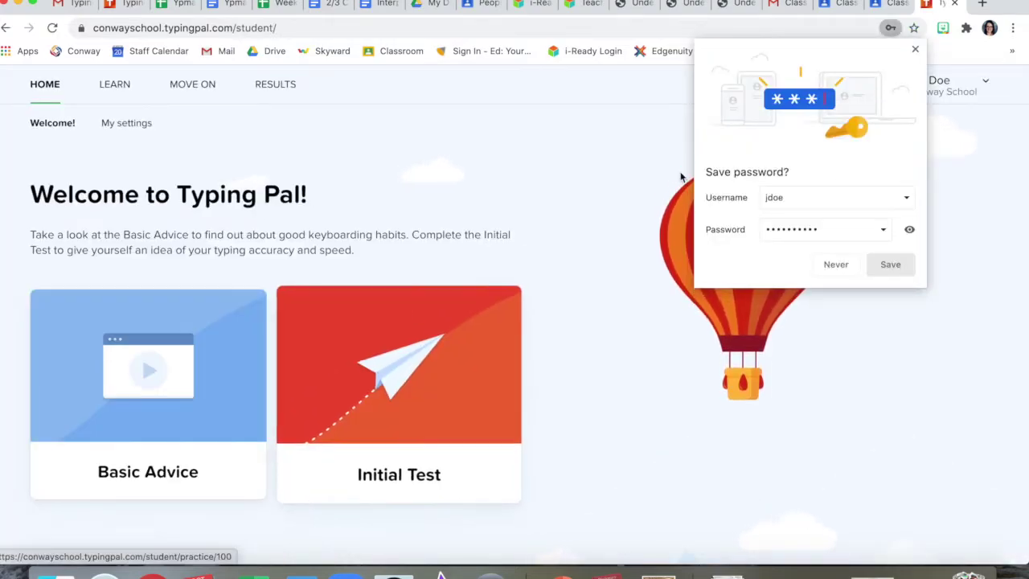
- Dismiss Chrome's save-password offer and look over the Welcome to Typing Pal page
click(915, 49)
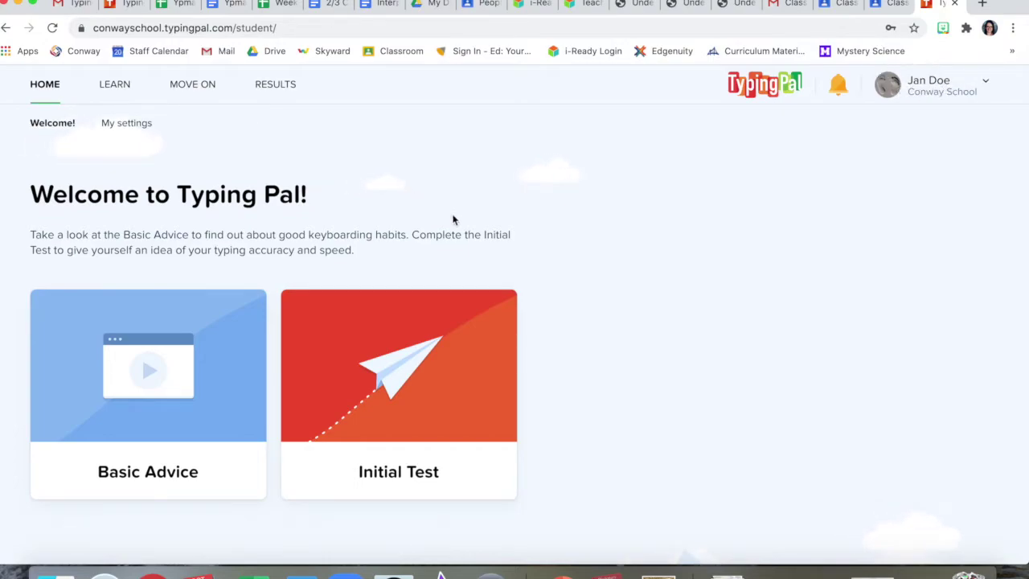
scroll(453, 219, down, 3)
scroll(453, 217, up, 3)
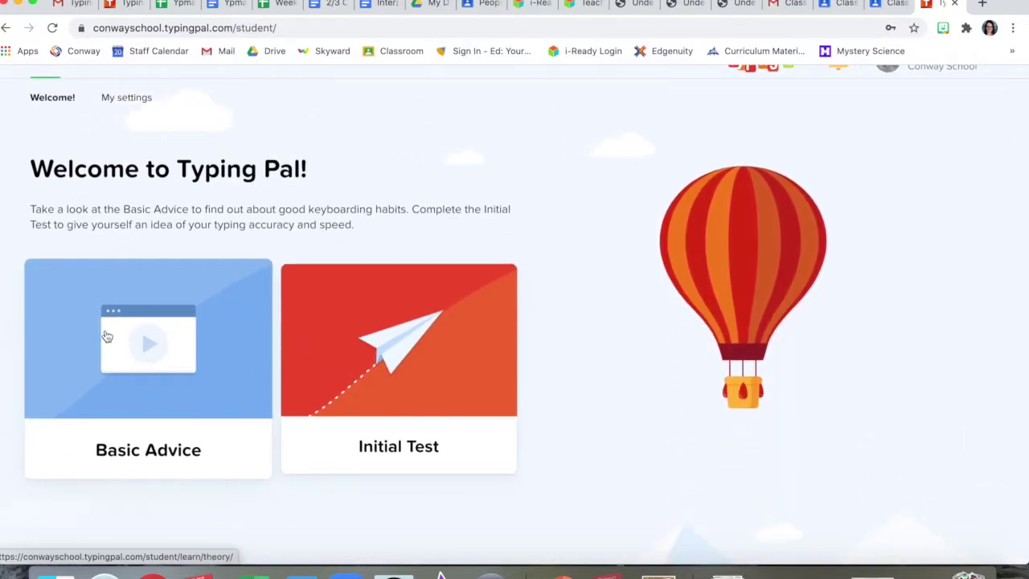
scroll(121, 209, up, 1)
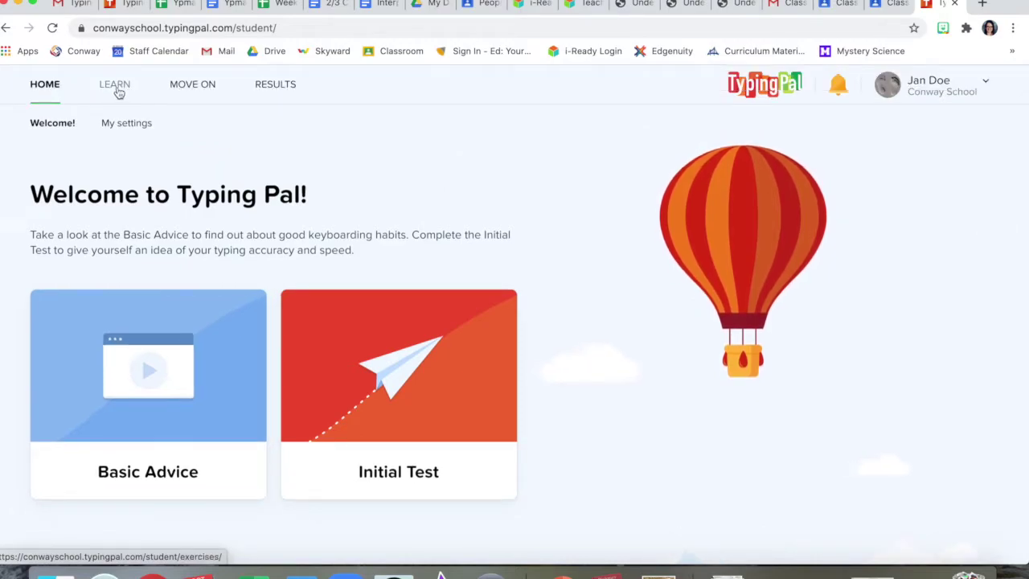
- Open LEARN and scroll through Preparation and Steps 1–3, where only Exercise 1 (jf) is unlocked
click(116, 87)
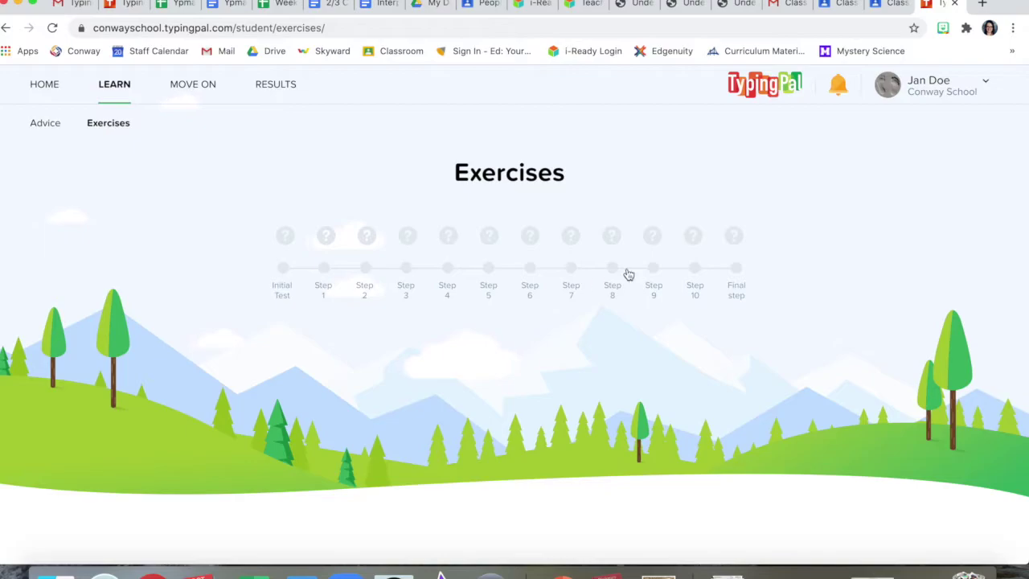
scroll(294, 305, down, 1)
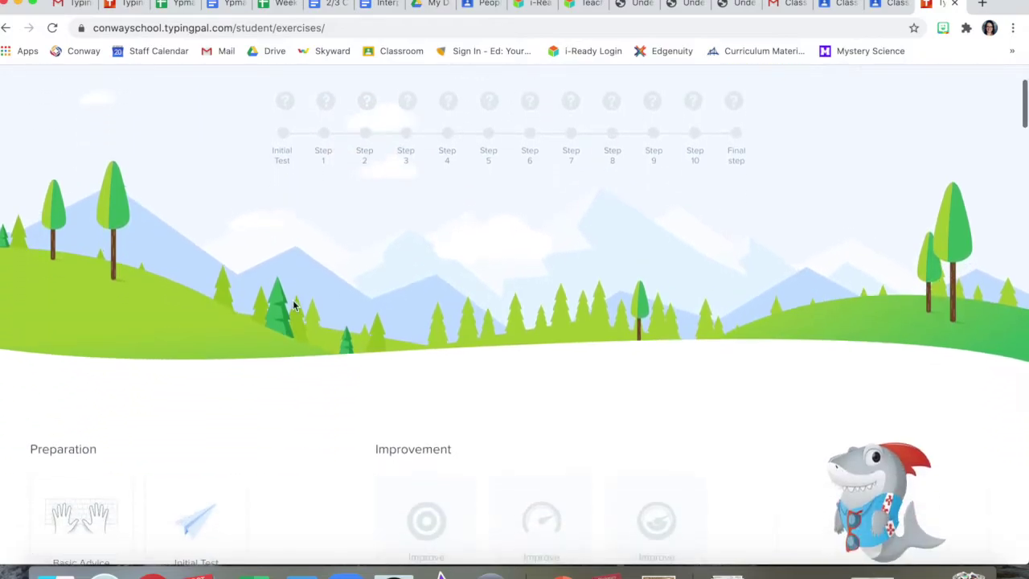
scroll(294, 305, down, 5)
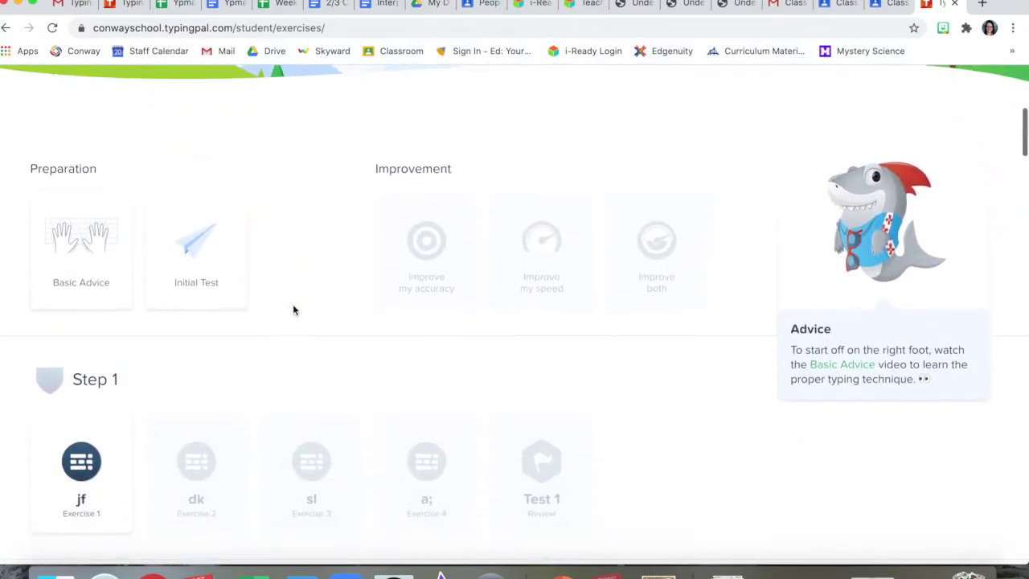
scroll(293, 304, down, 3)
scroll(161, 193, up, 2)
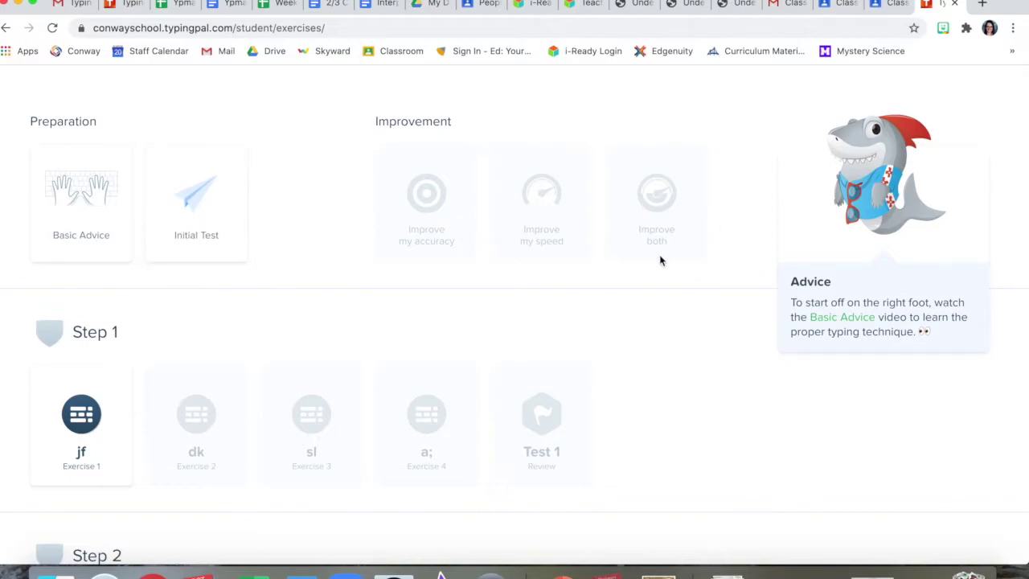
scroll(634, 366, down, 5)
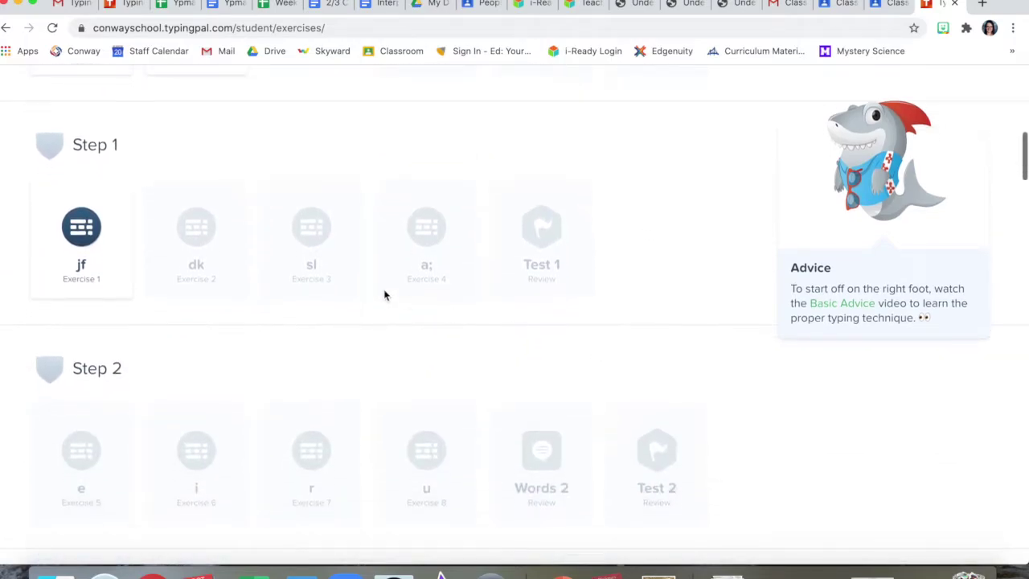
scroll(424, 353, down, 2)
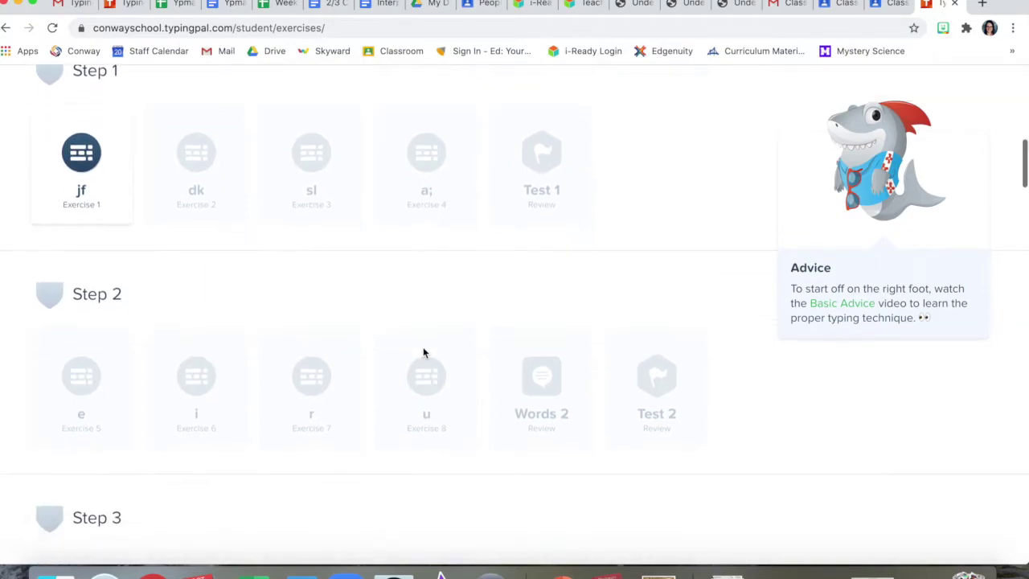
scroll(568, 362, down, 4)
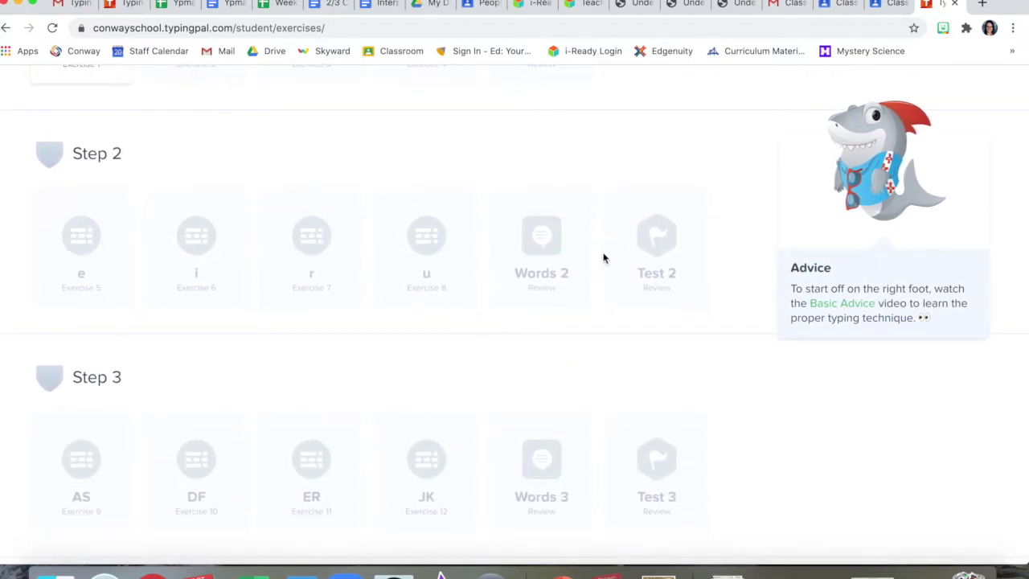
scroll(660, 243, up, 10)
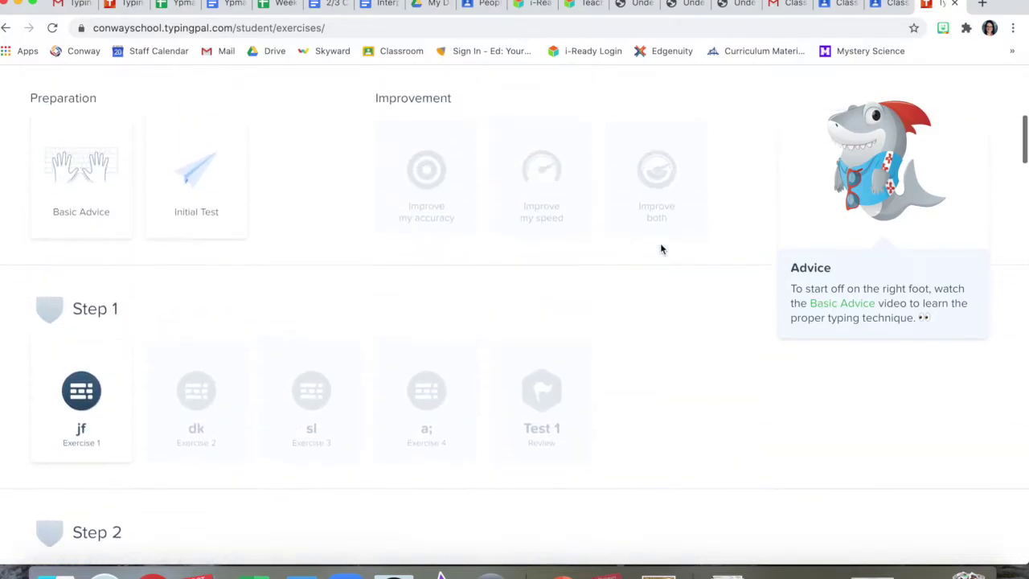
scroll(660, 249, up, 3)
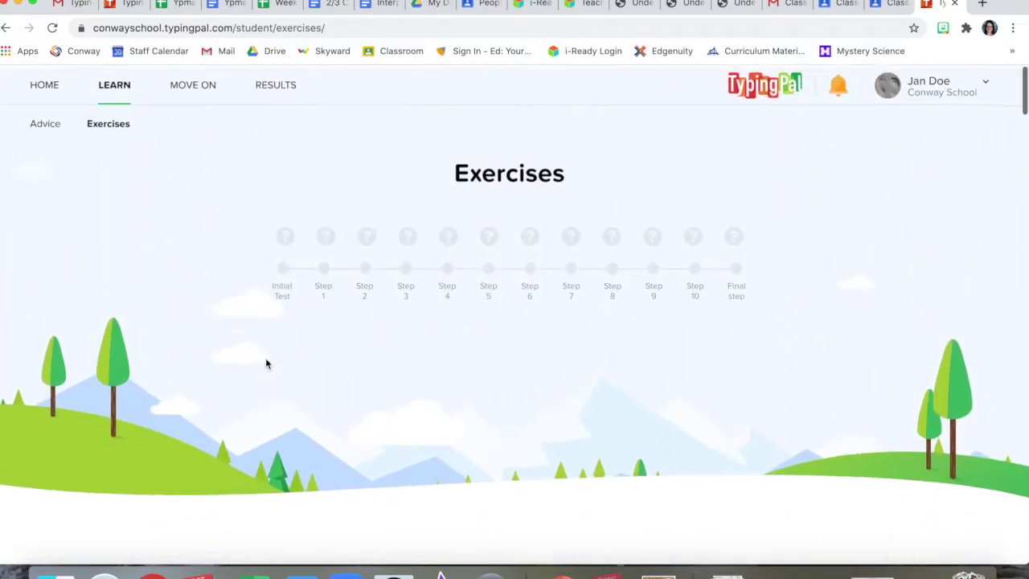
- Browse the Section 1 practice texts, then show the Games page with Cosmik Ball and Monkeys in Jeopardy
click(264, 88)
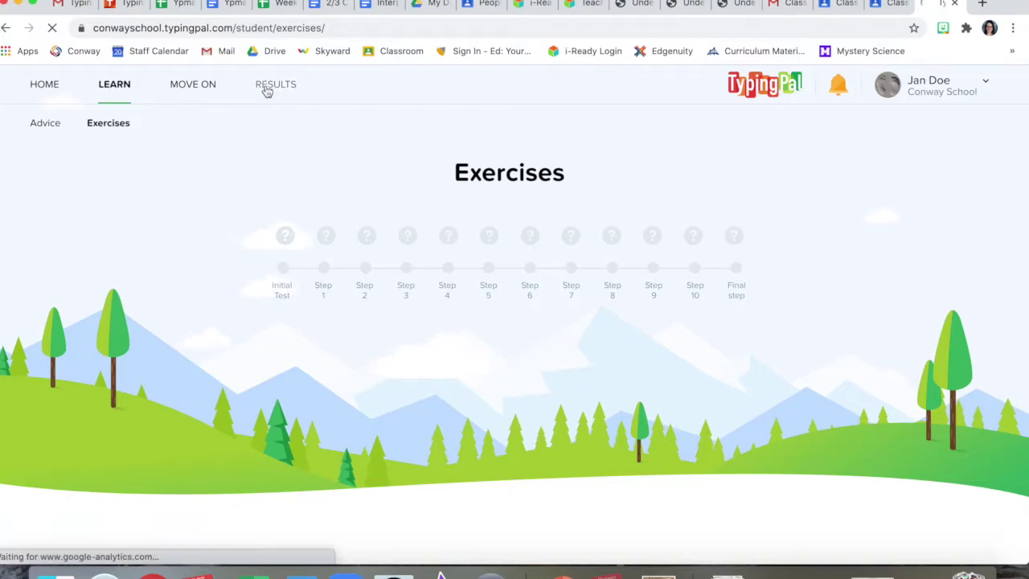
click(208, 90)
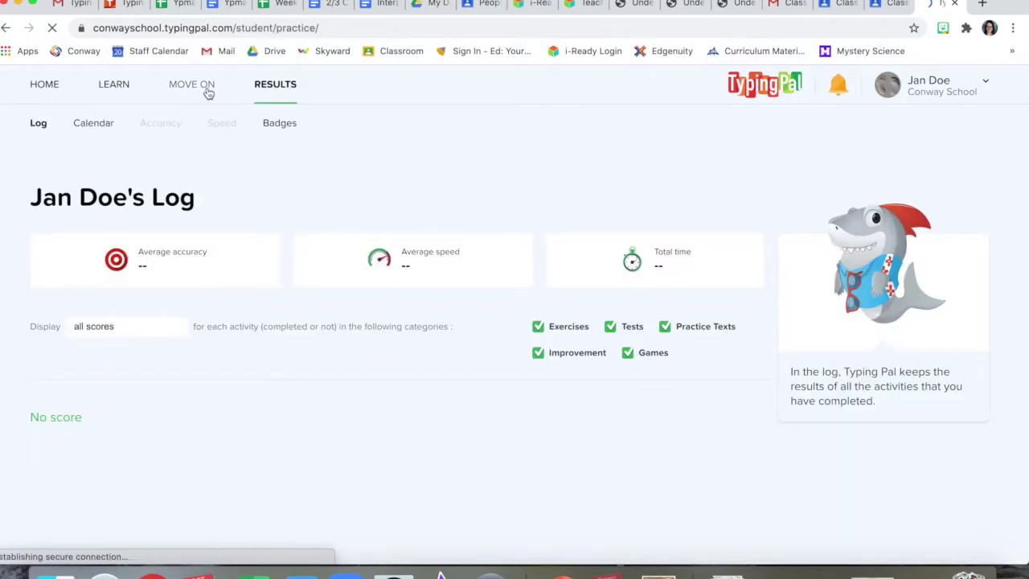
click(194, 257)
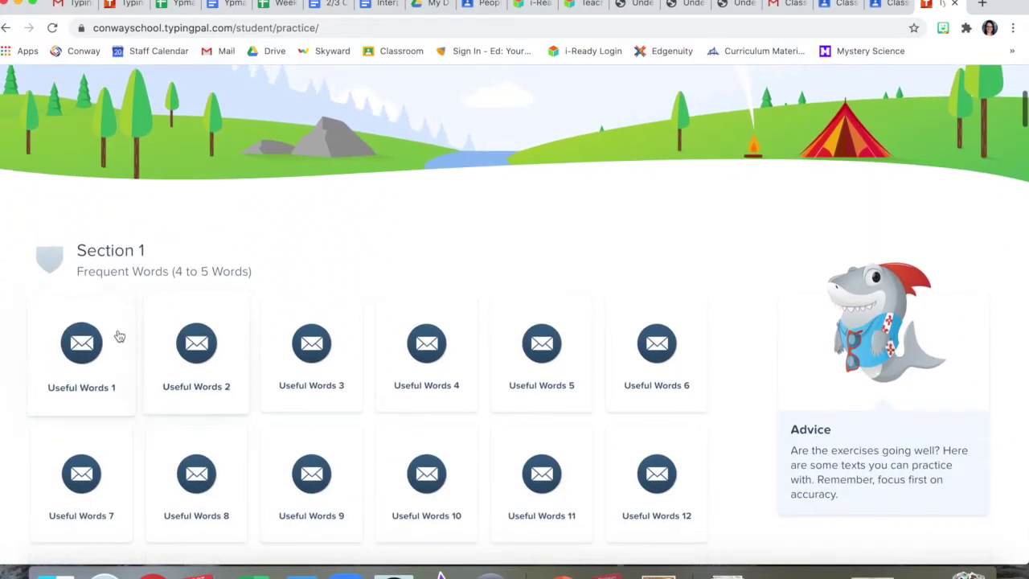
scroll(393, 358, down, 4)
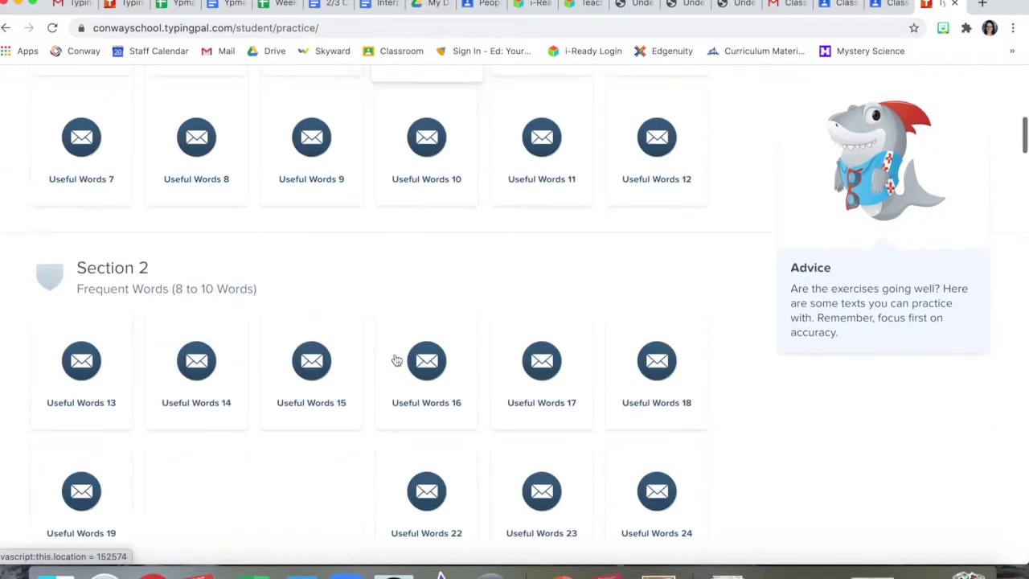
scroll(393, 360, up, 3)
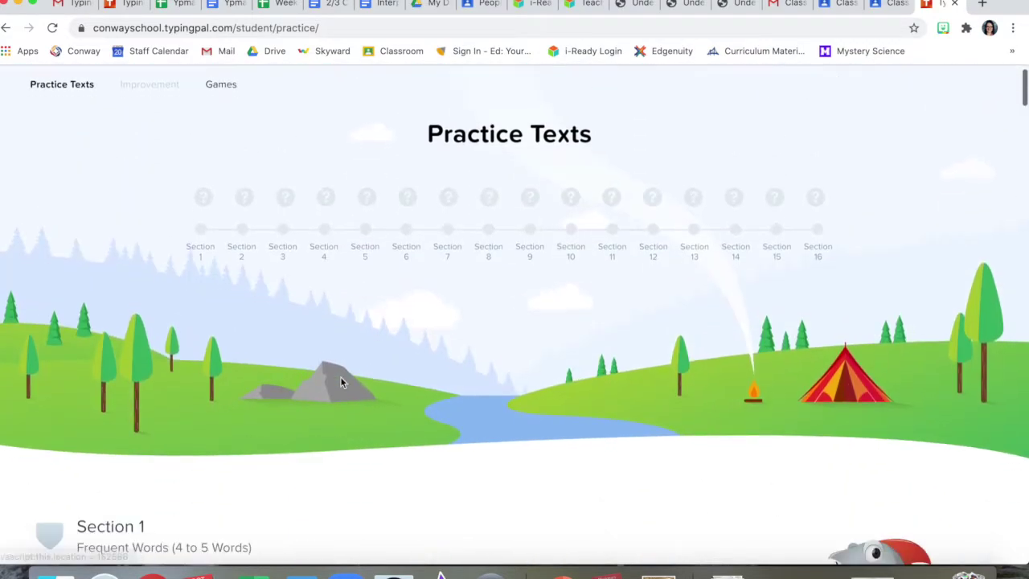
scroll(340, 378, up, 1)
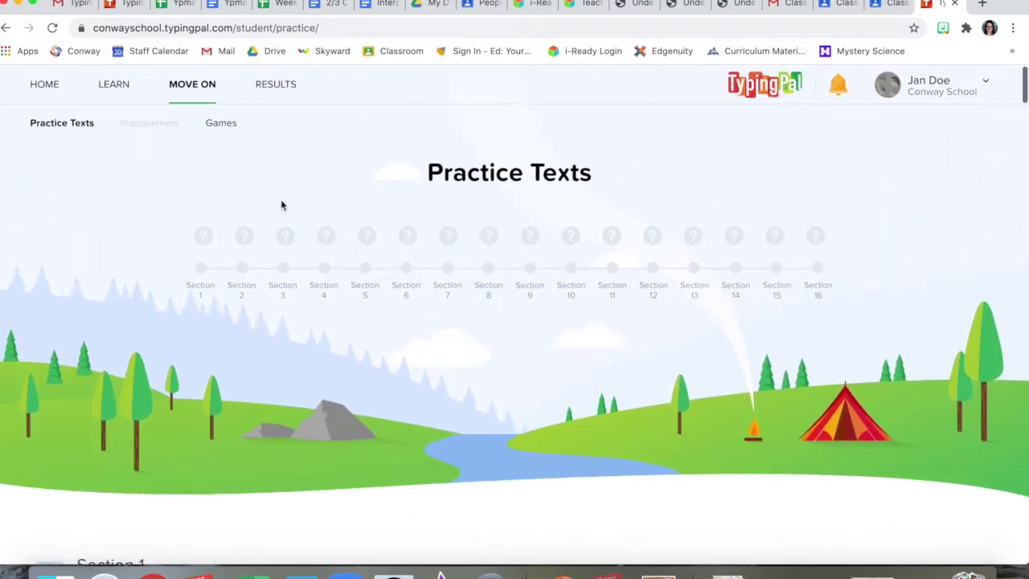
click(221, 126)
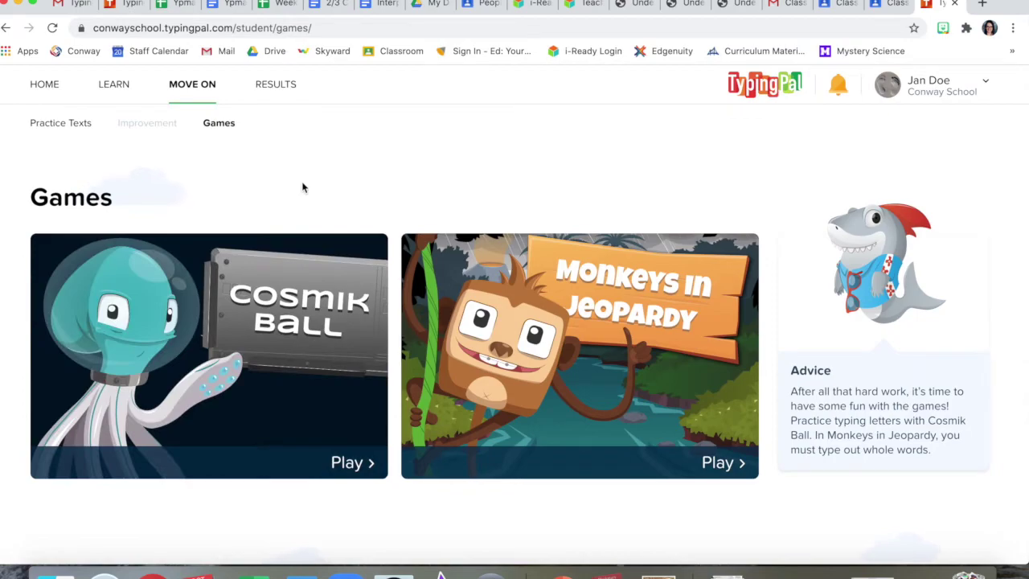
- Check the results log and activity calendar (00:00 min), then view Badges showing 0/76 unlocked
click(274, 87)
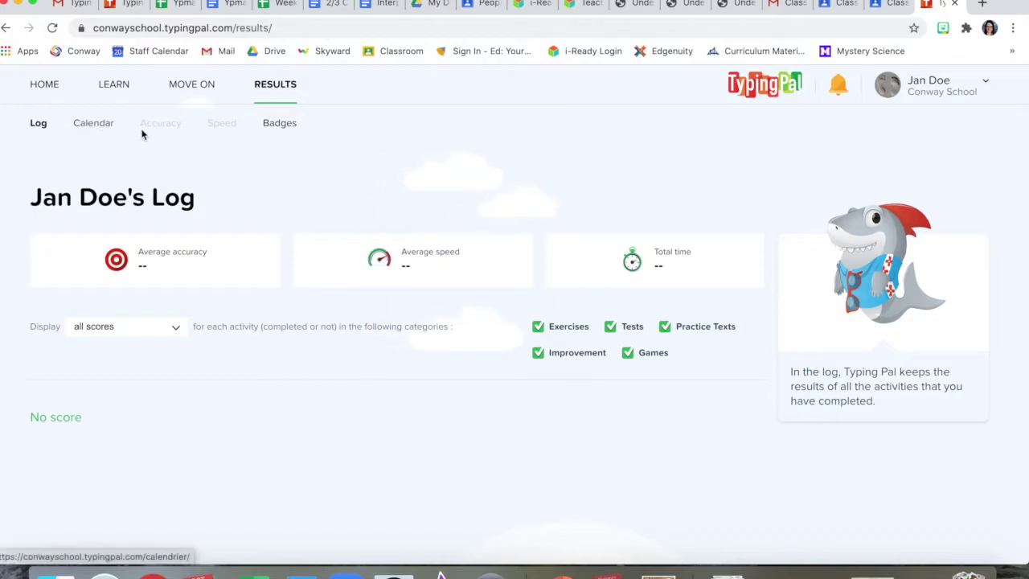
click(42, 126)
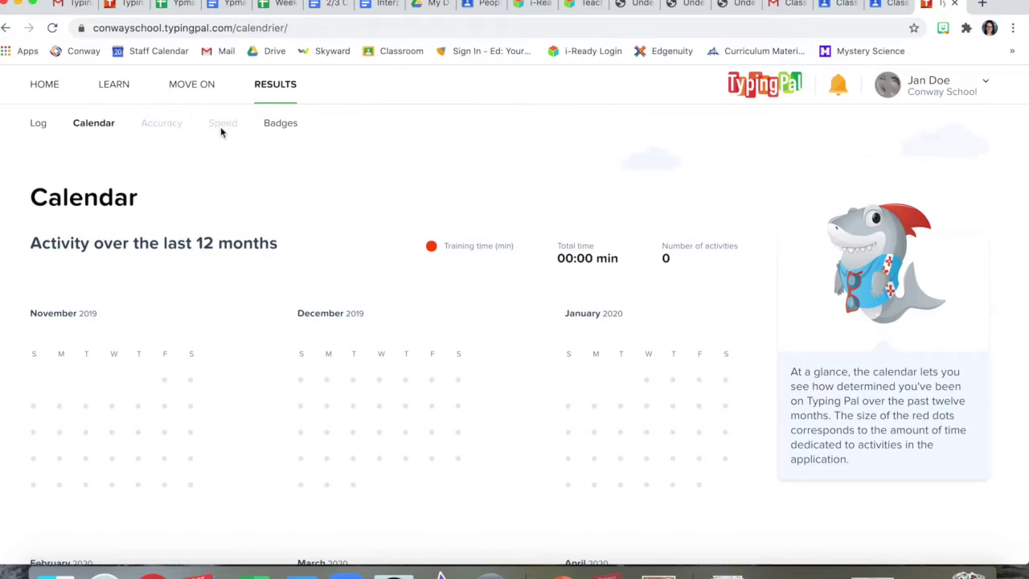
scroll(613, 166, down, 2)
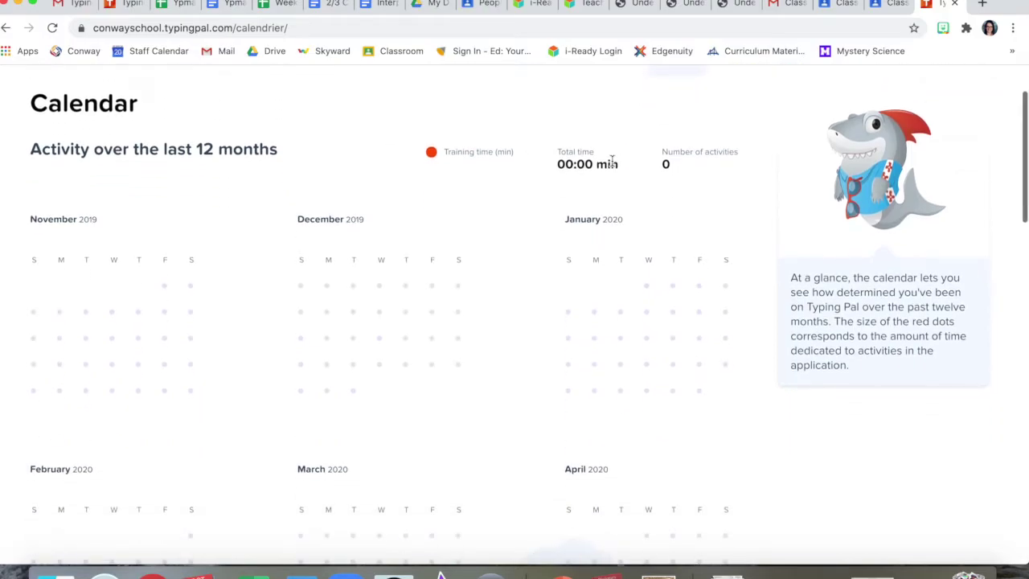
scroll(613, 160, up, 2)
click(288, 127)
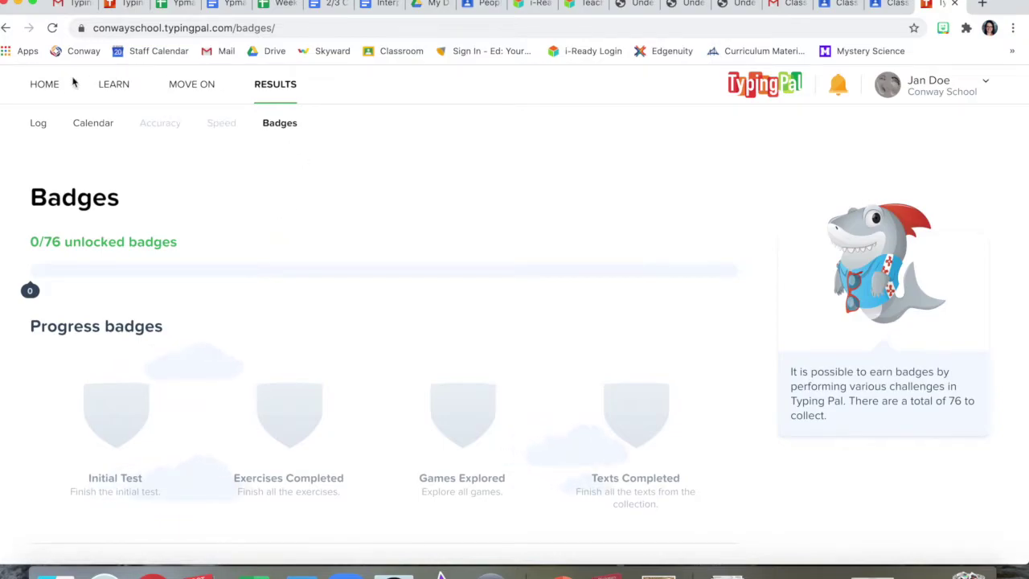
- Return HOME and launch the Initial Test, bringing up its take-only-once note
click(47, 89)
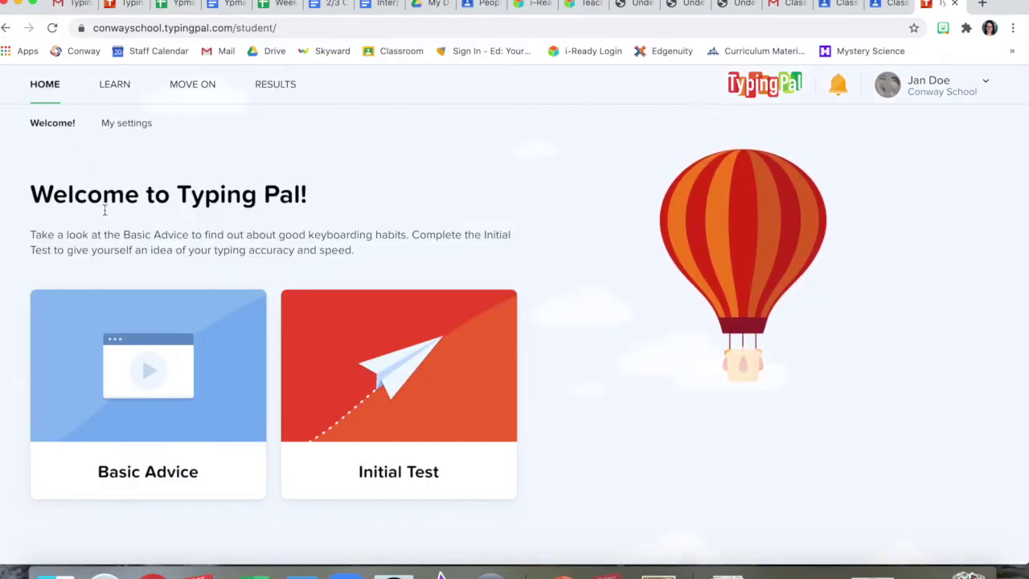
scroll(142, 338, down, 1)
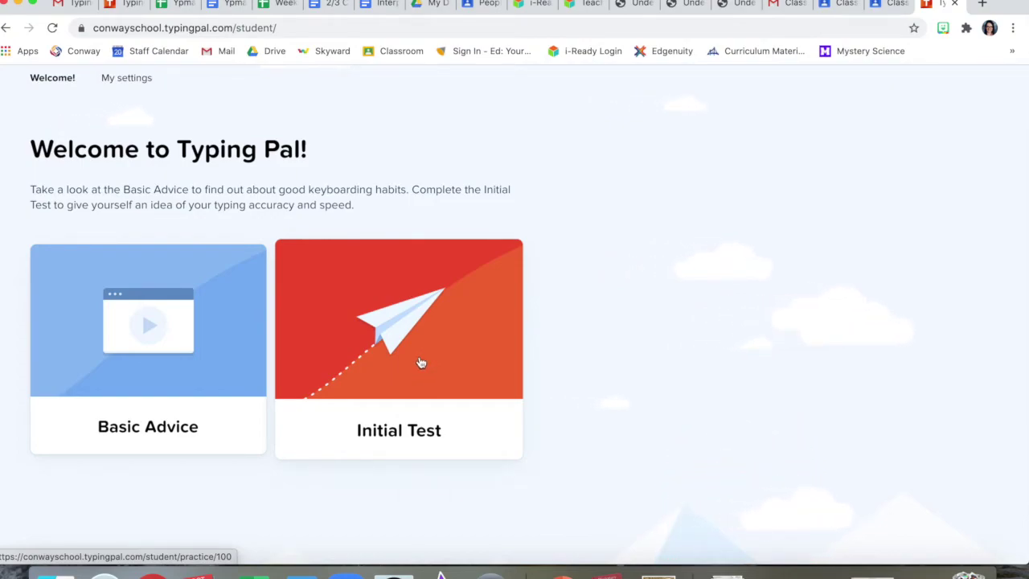
click(420, 363)
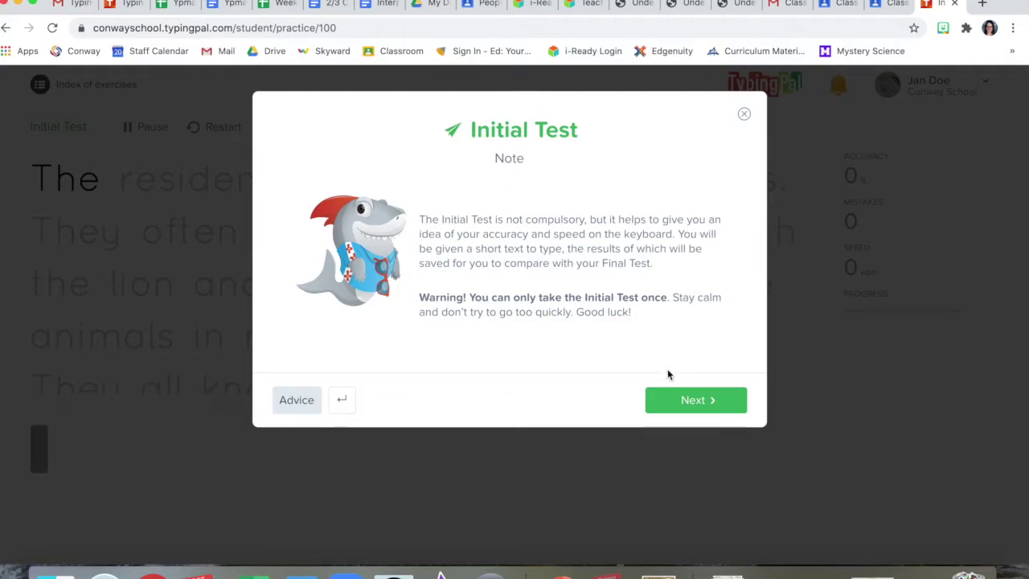
- Start the Initial Test and type its first two sentences, reaching 96% accuracy with 4 mistakes
click(667, 400)
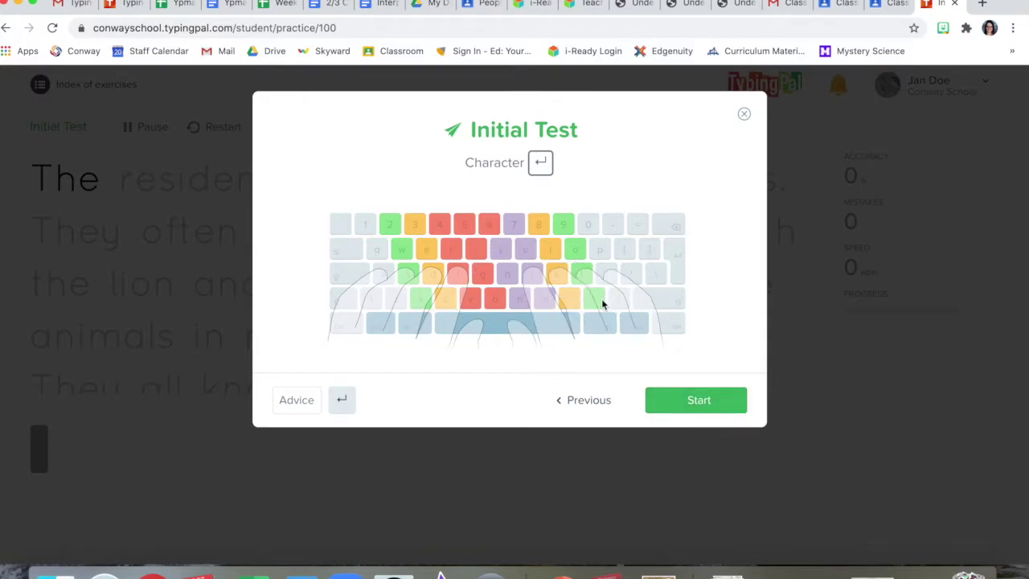
click(669, 407)
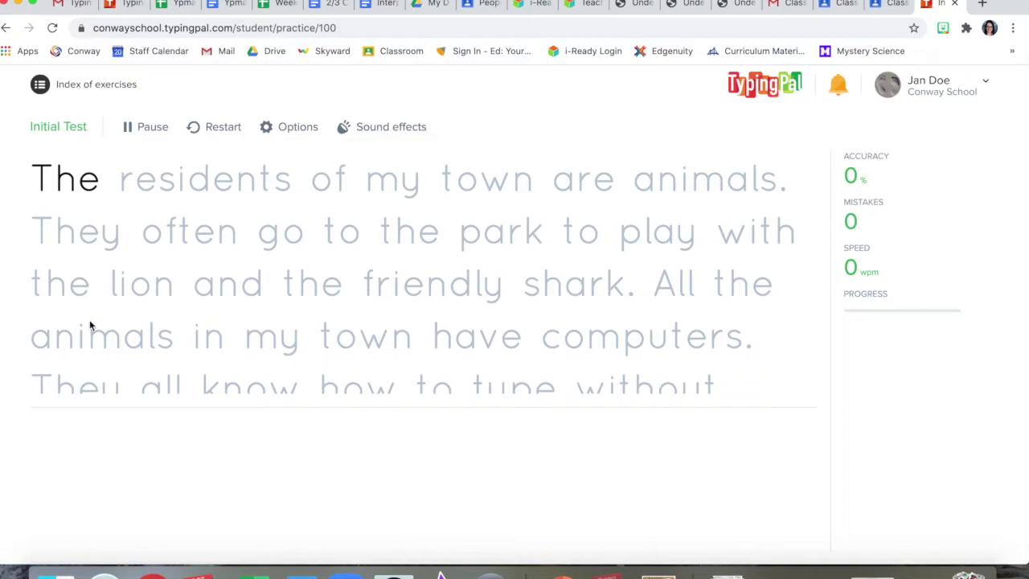
text(T)
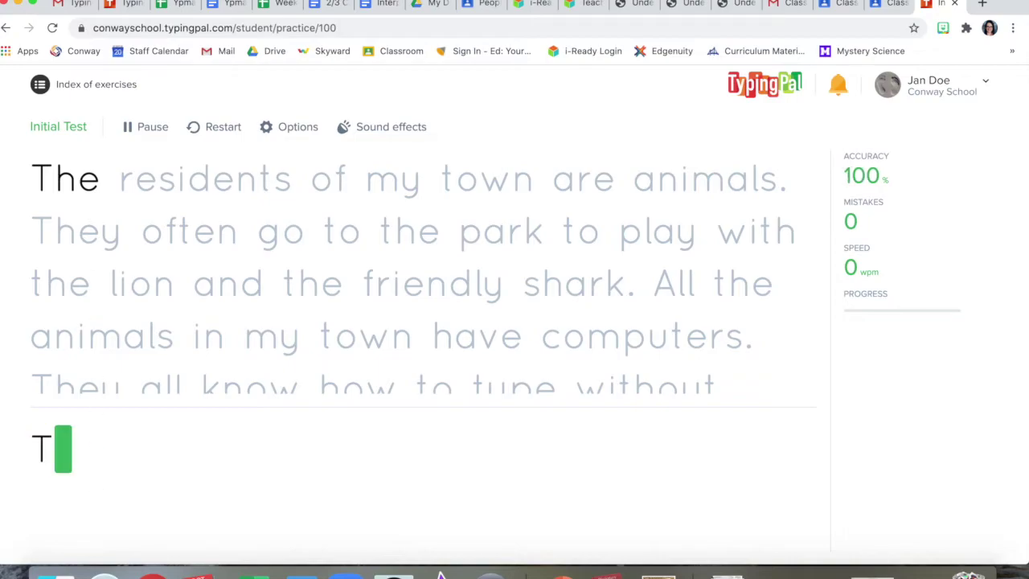
text(he residen)
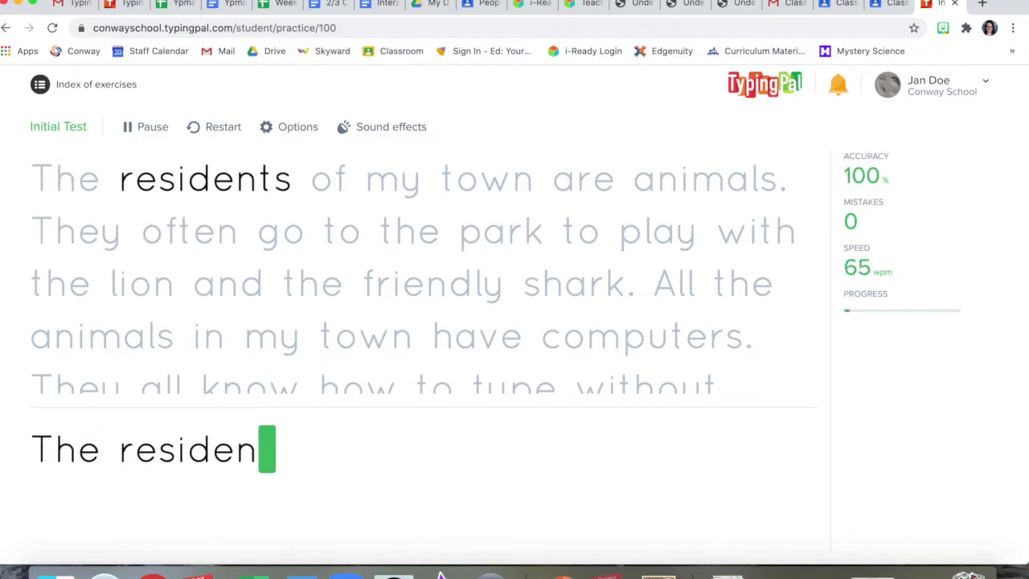
text(ts of my town )
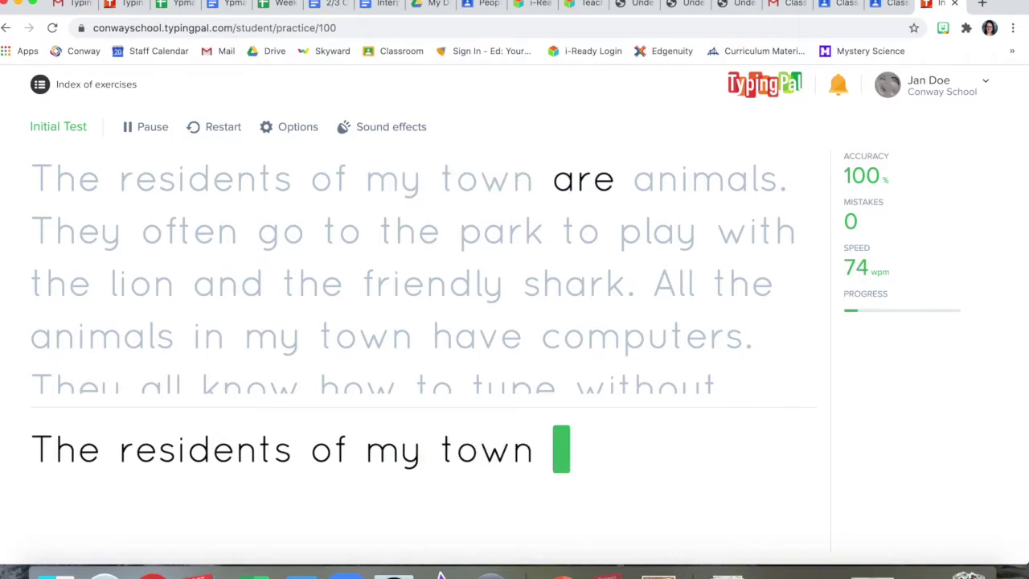
text(are animals )
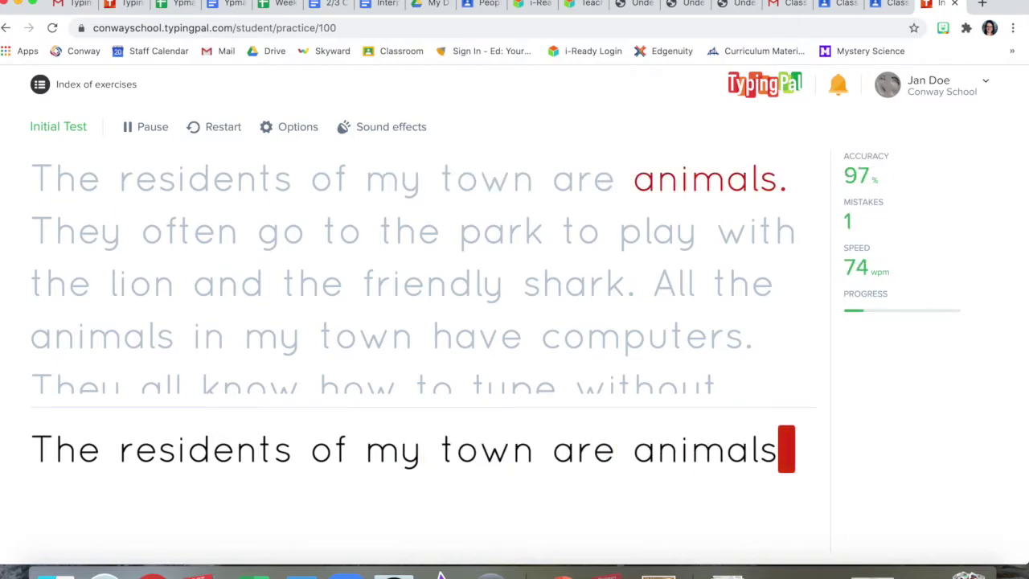
text(.)
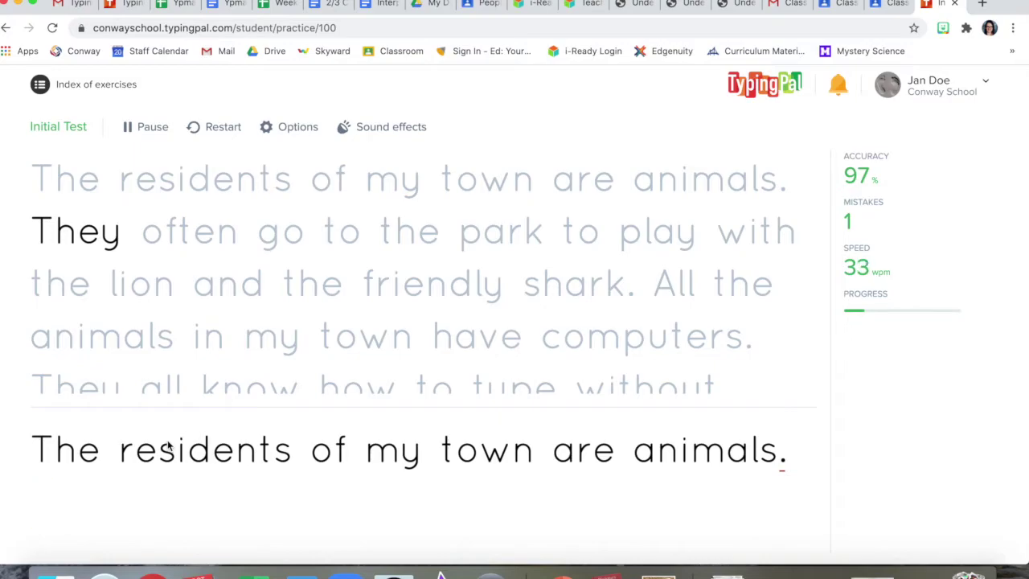
text(he)
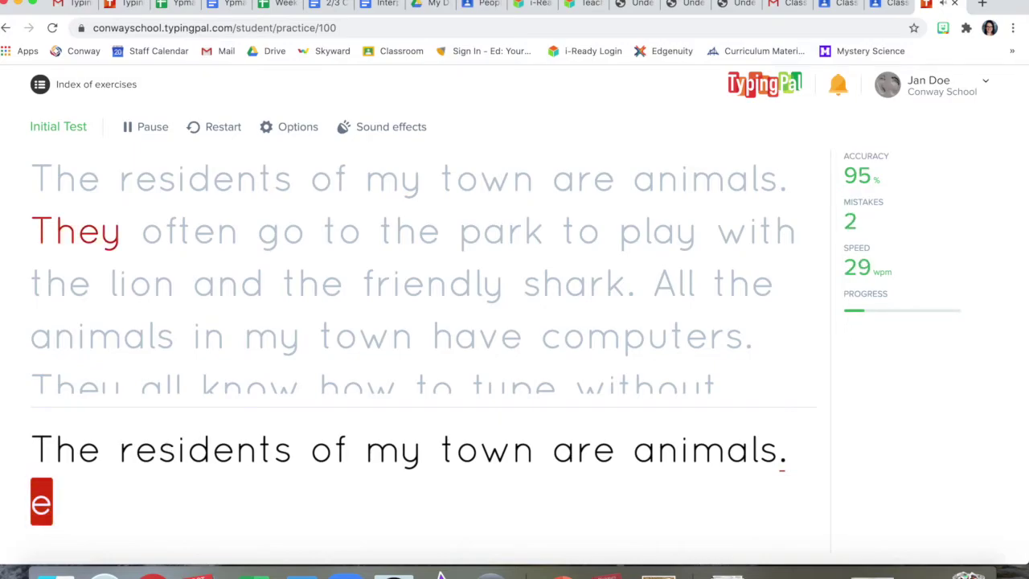
text(nbj)
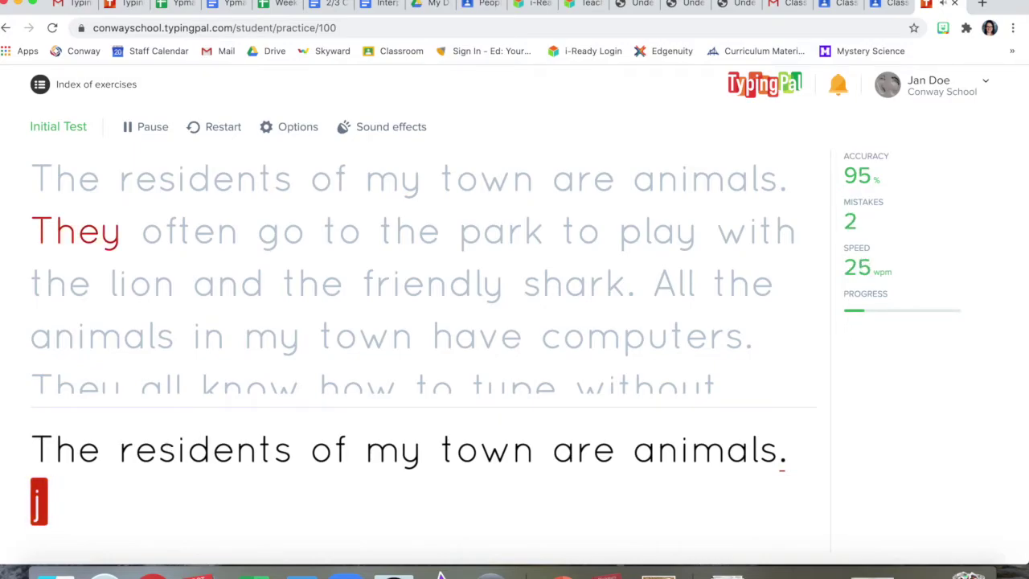
text(T)
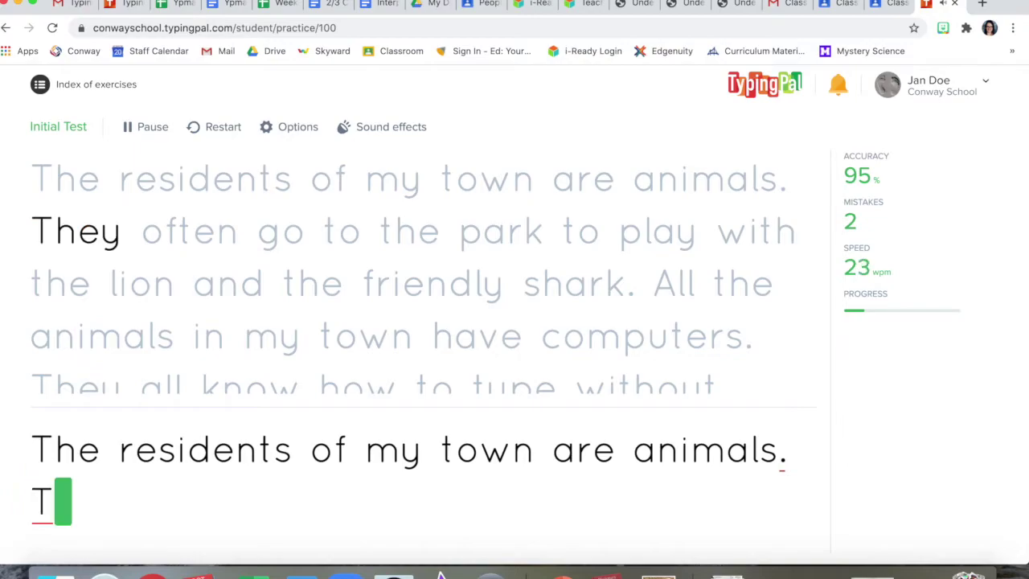
text(hey)
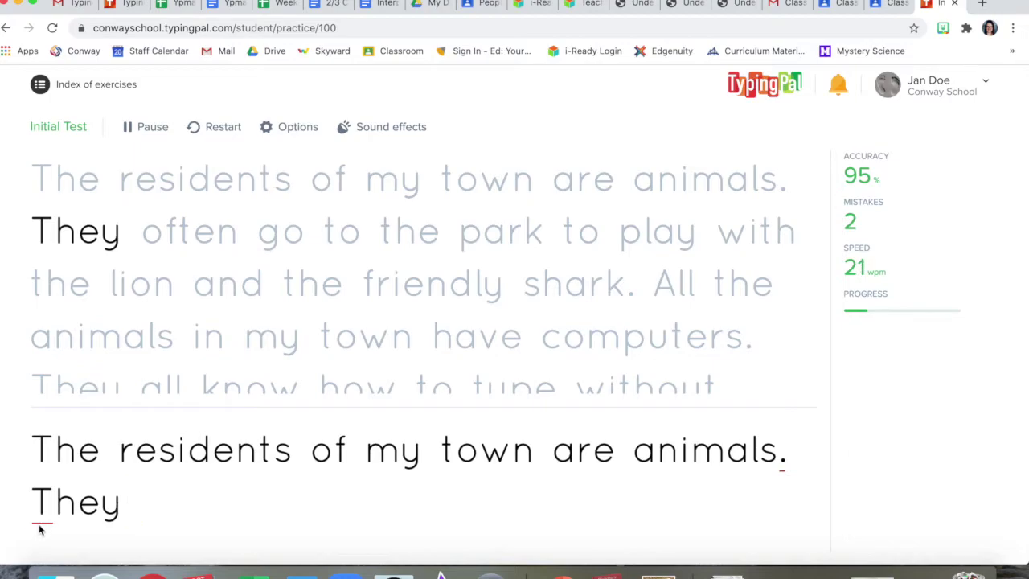
text( otn)
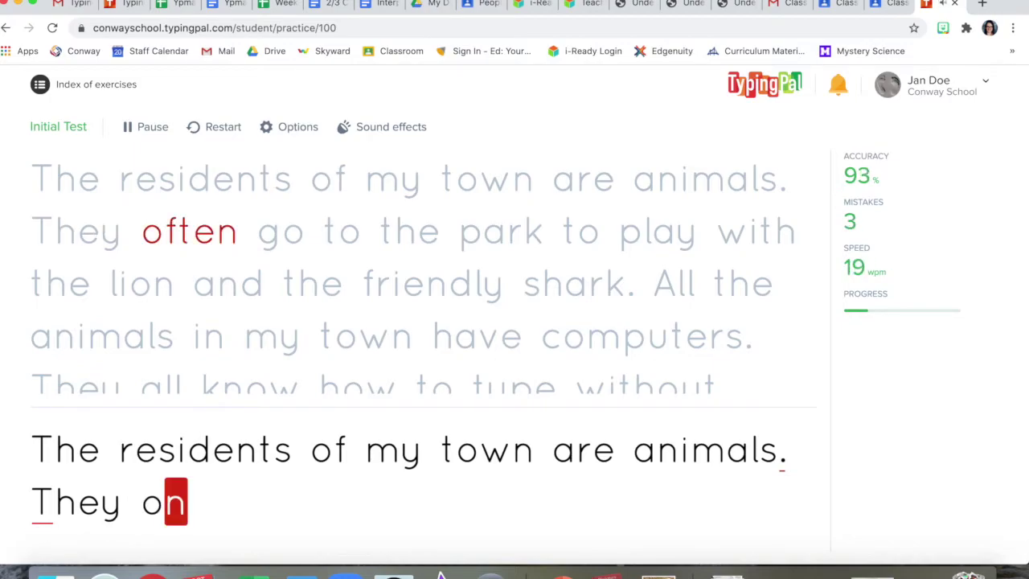
text(ften go t)
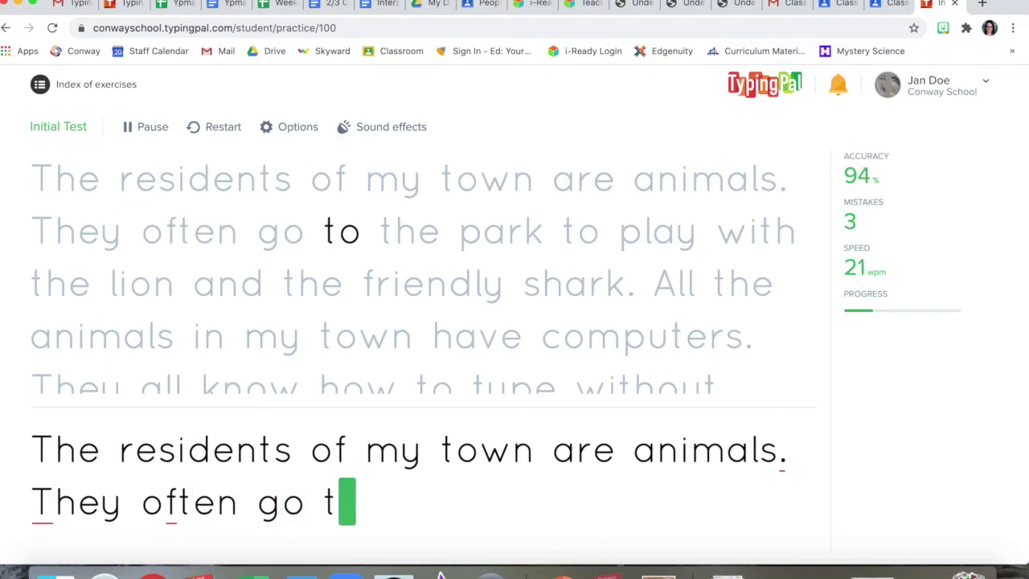
text(o the park to )
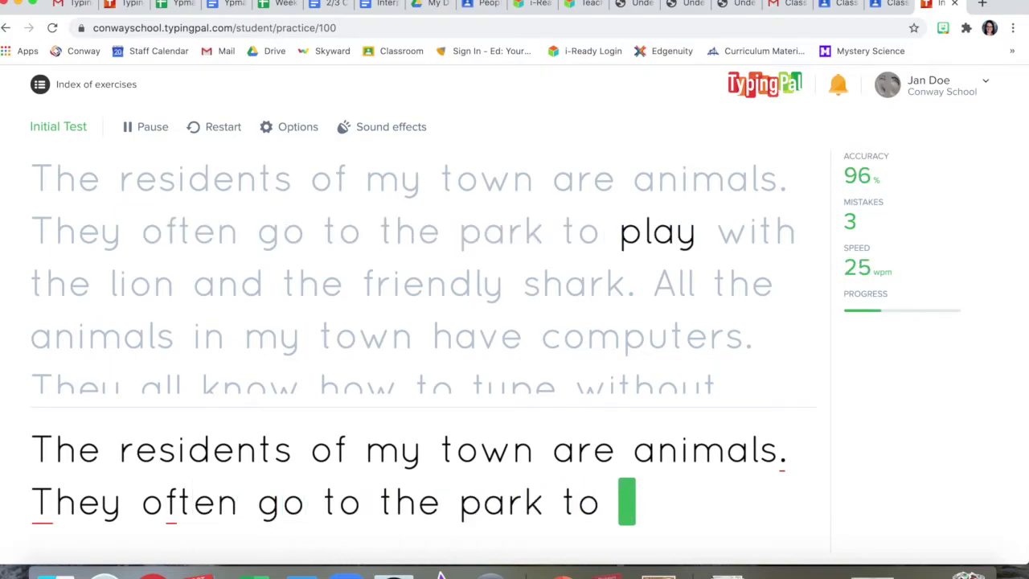
text(play with the l)
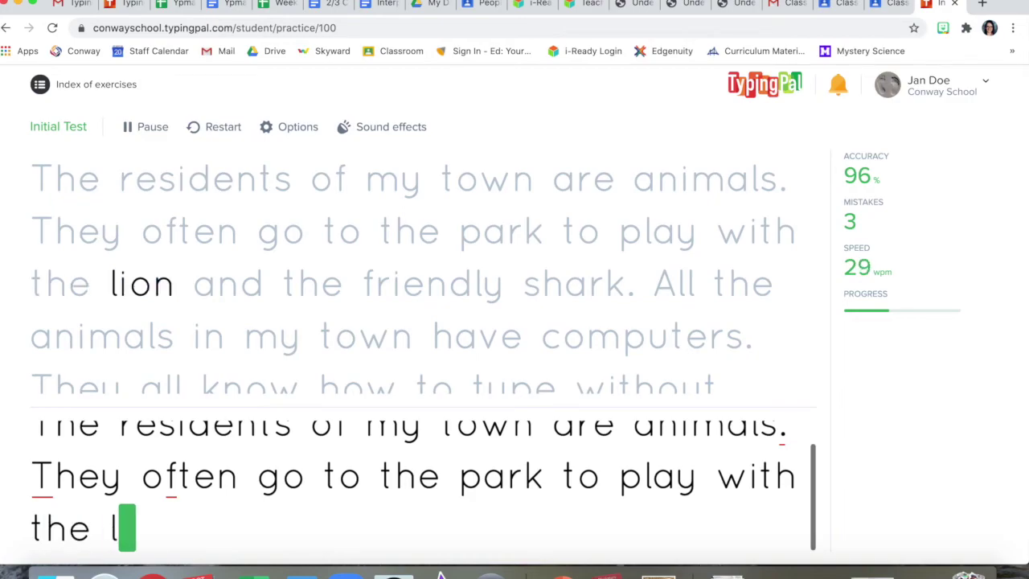
text(ion and the rn)
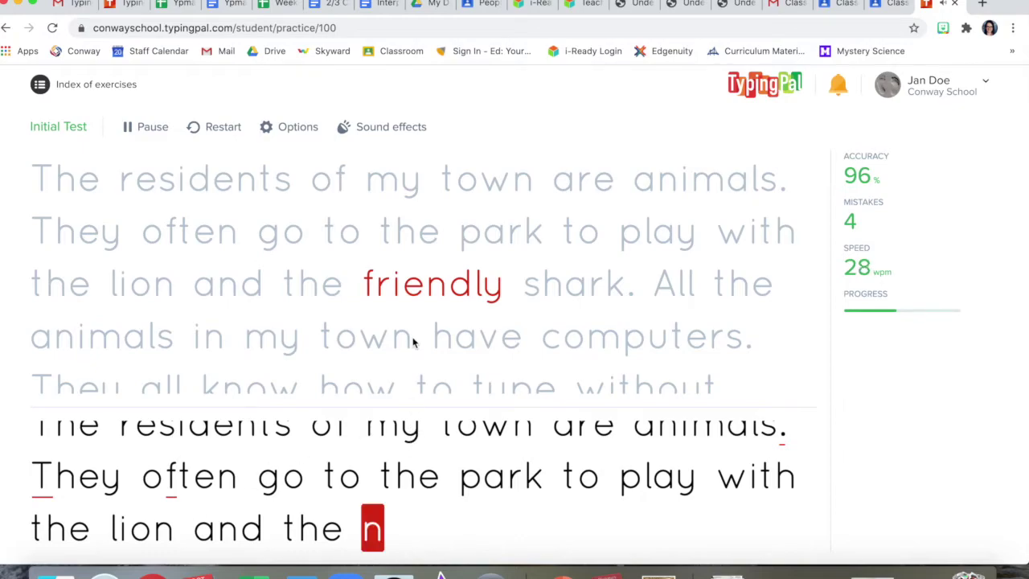
scroll(413, 340, down, 2)
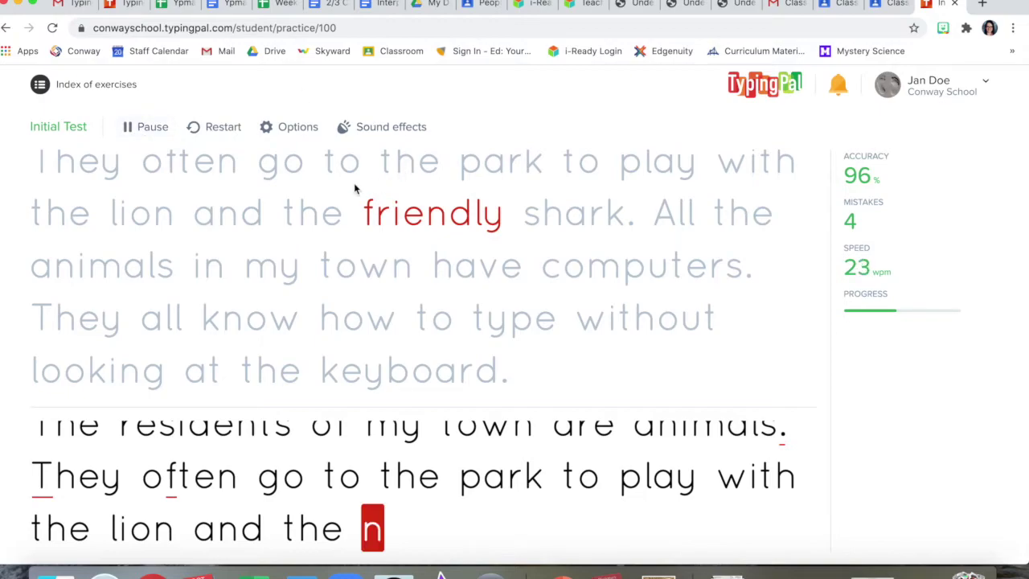
scroll(356, 291, up, 1)
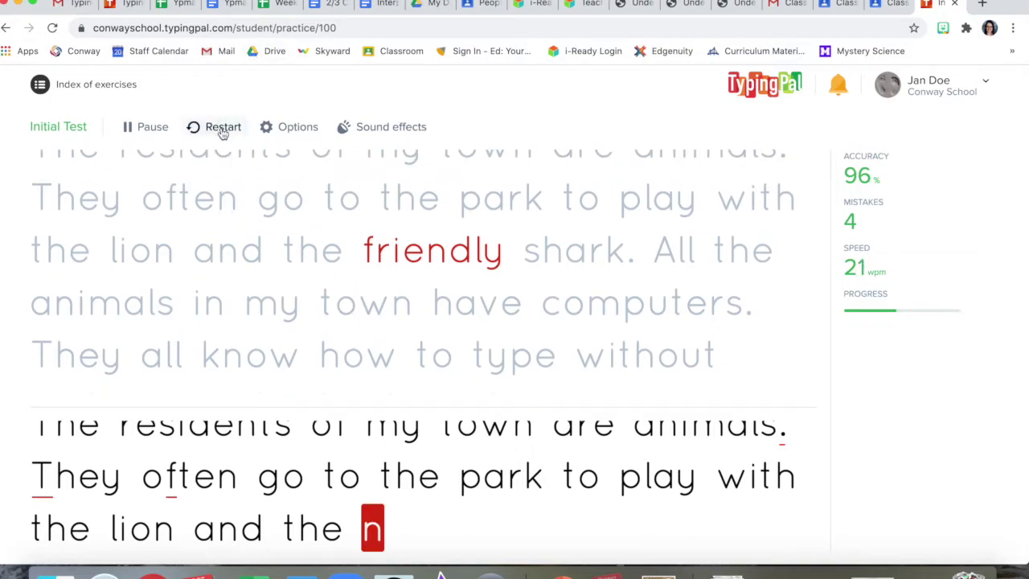
click(278, 128)
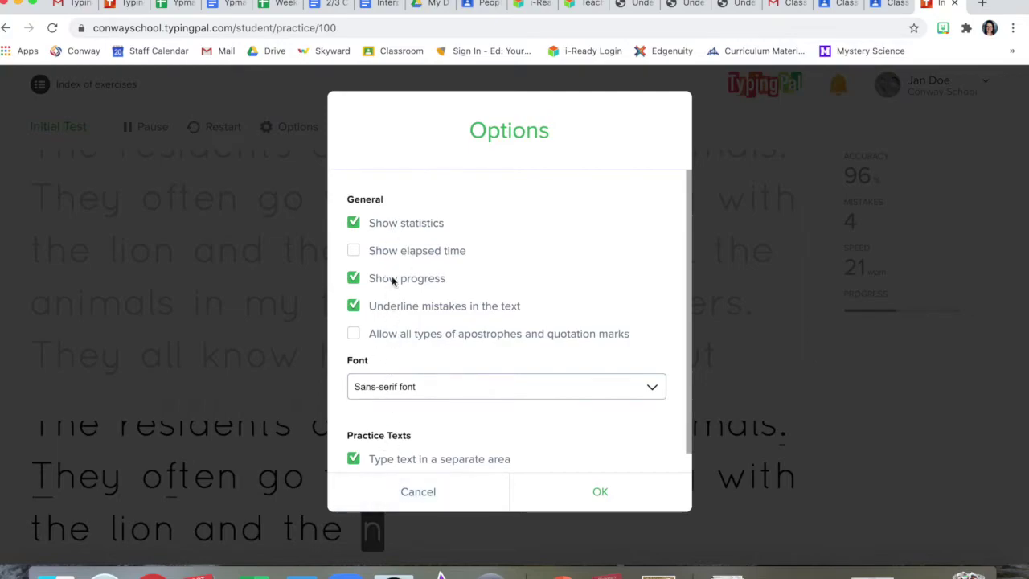
scroll(447, 414, down, 1)
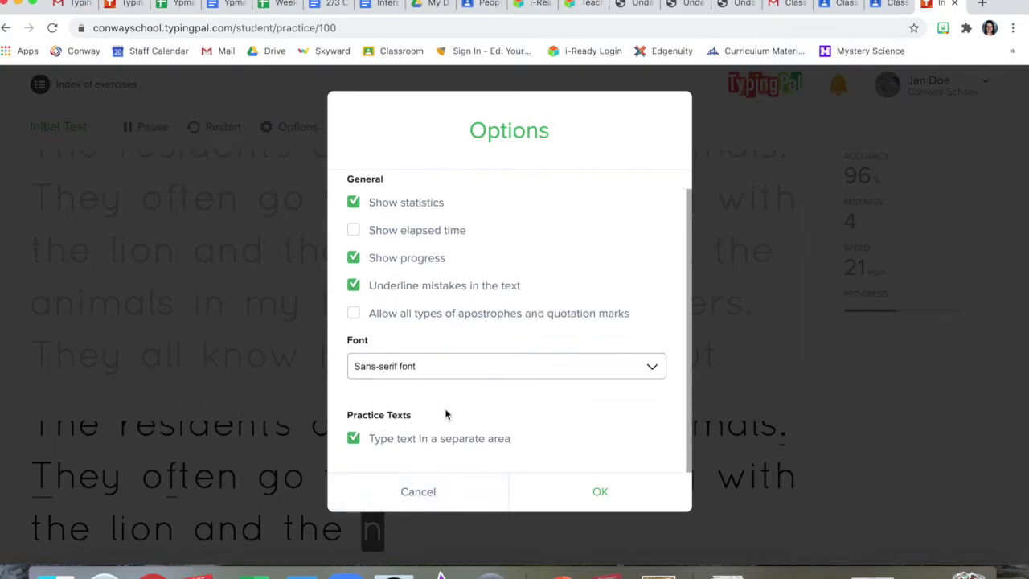
click(563, 486)
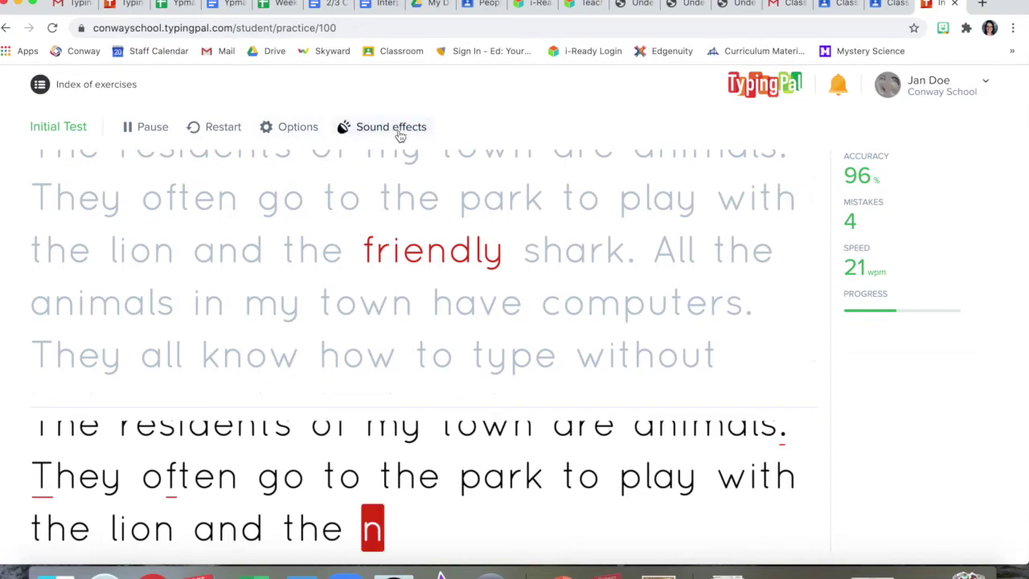
scroll(370, 384, up, 1)
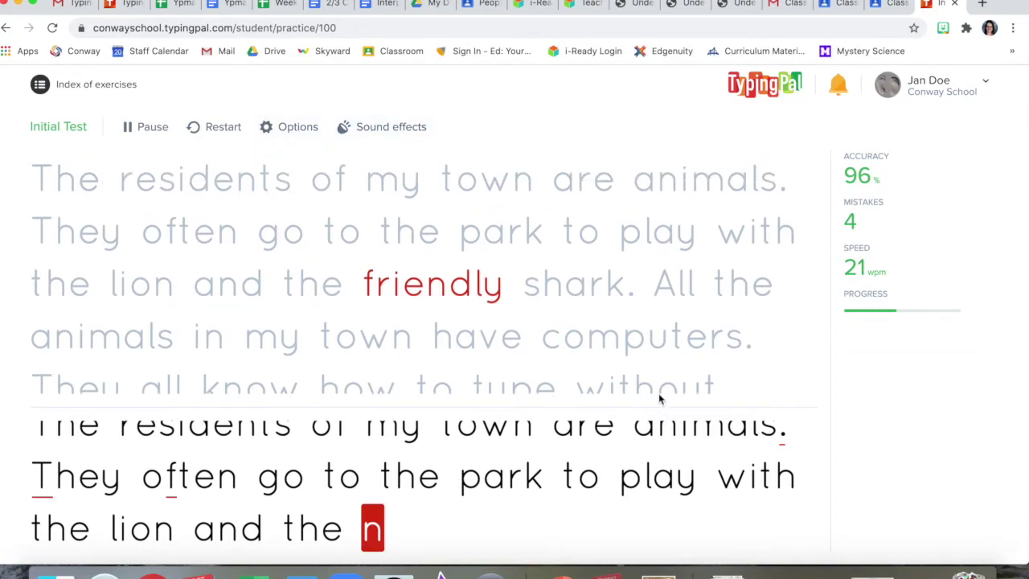
scroll(632, 282, down, 2)
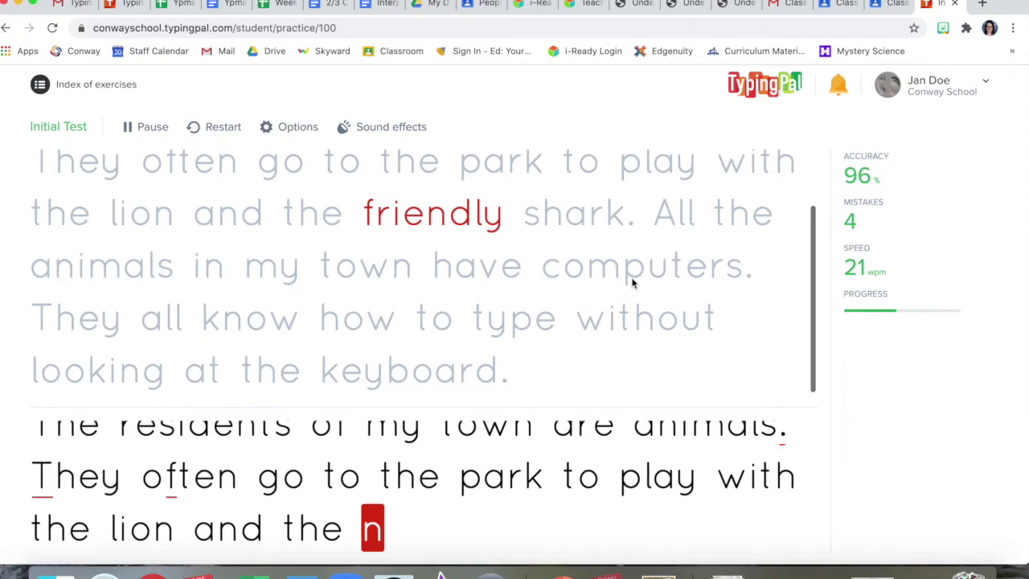
scroll(632, 283, up, 2)
scroll(632, 283, down, 1)
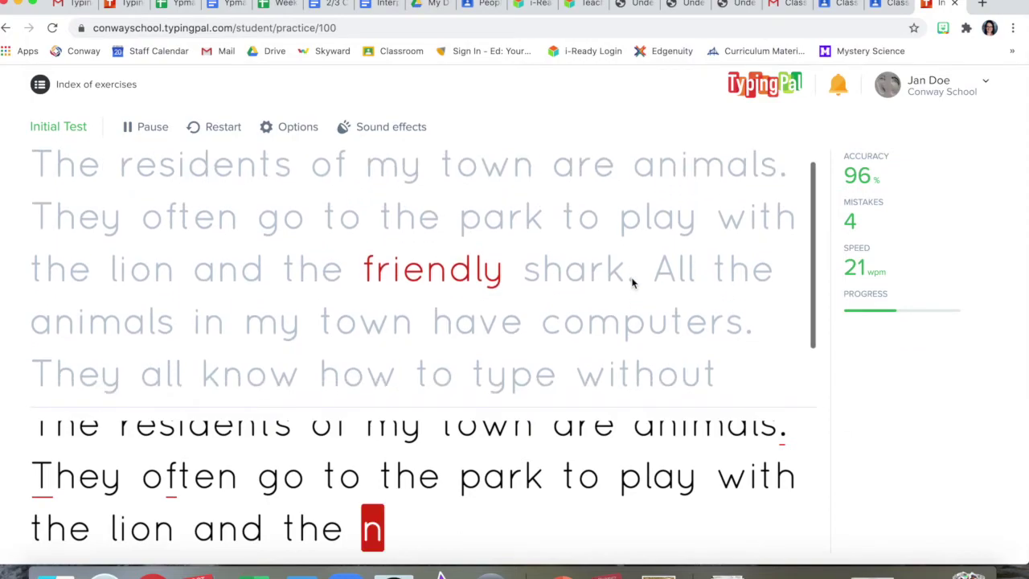
scroll(632, 282, down, 2)
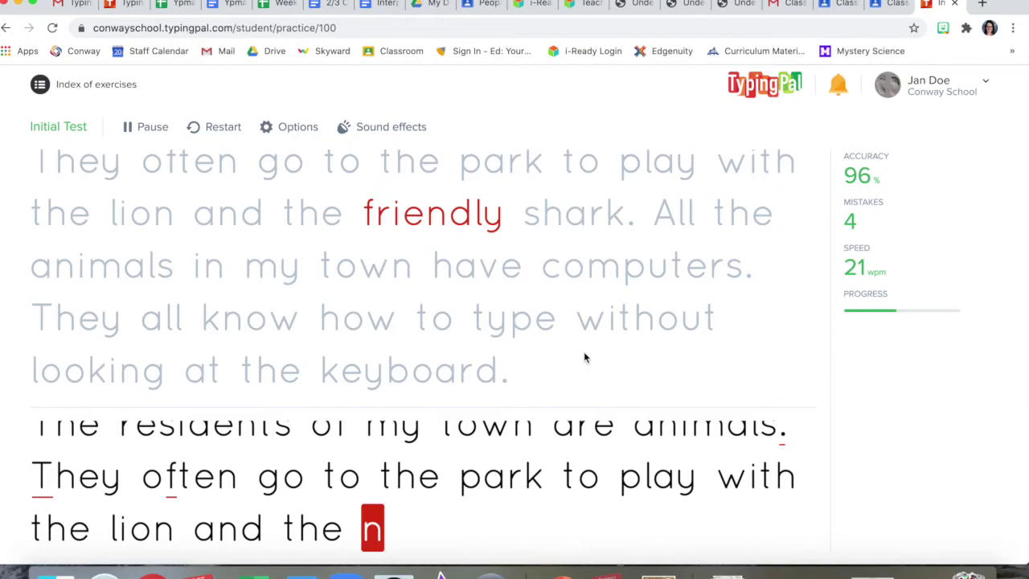
text(friendly sha)
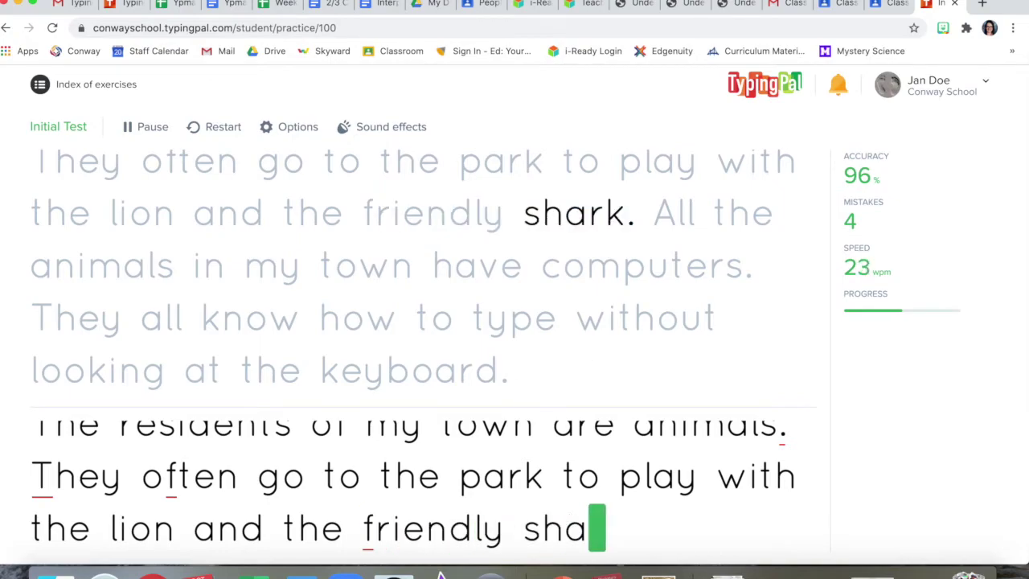
text(rk . Al)
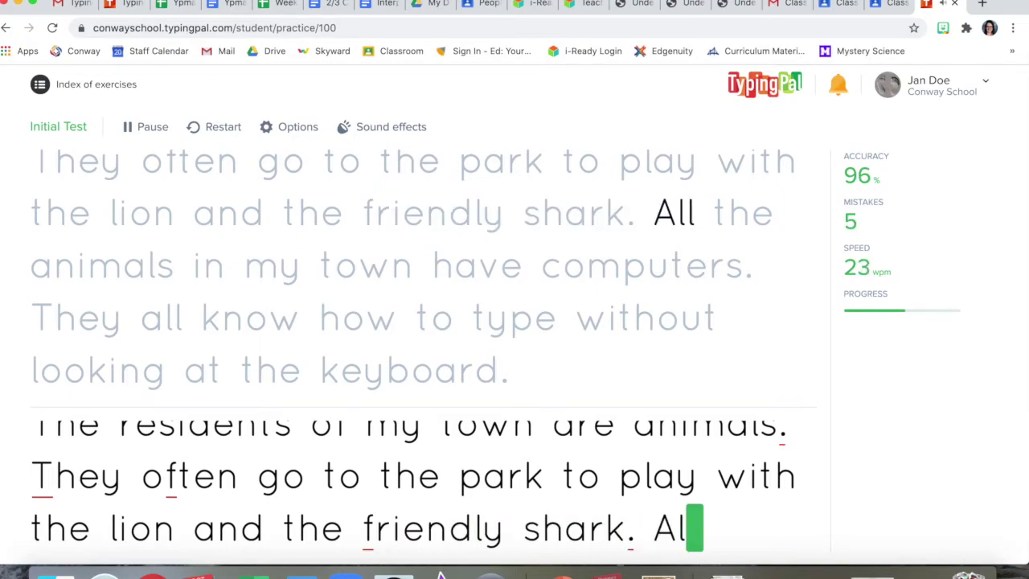
text(l the animals )
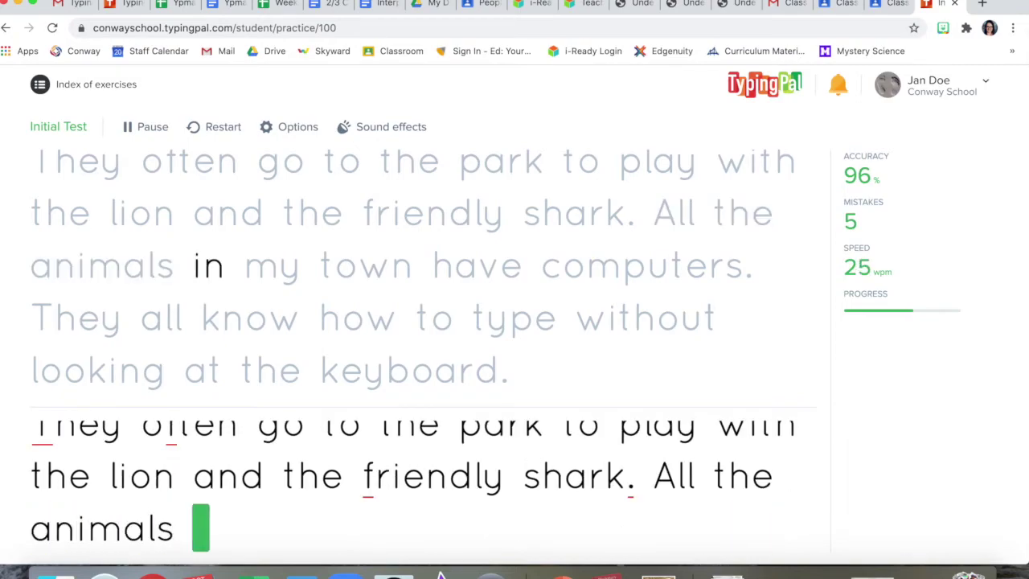
text(in my town hav)
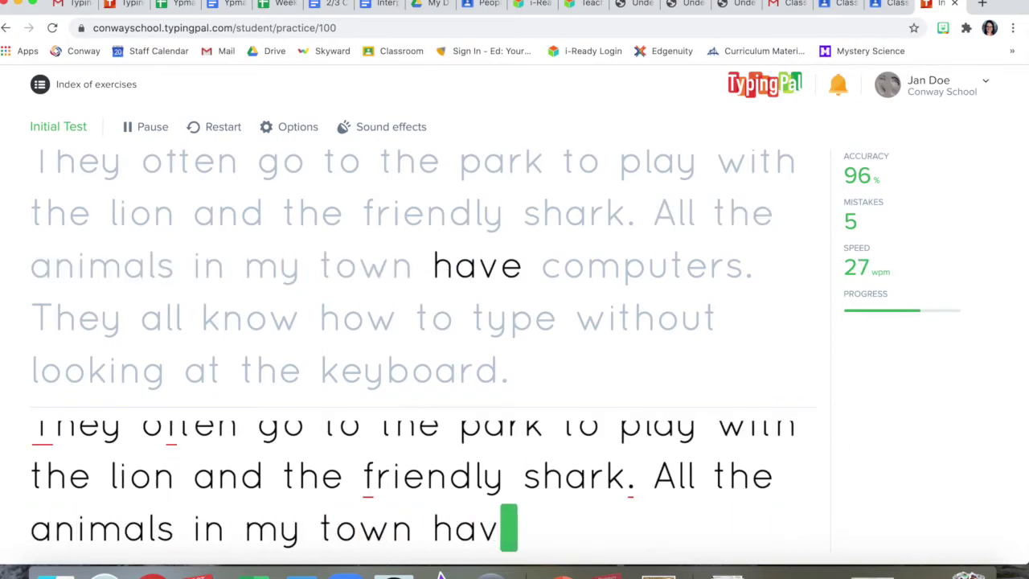
text(e computers.)
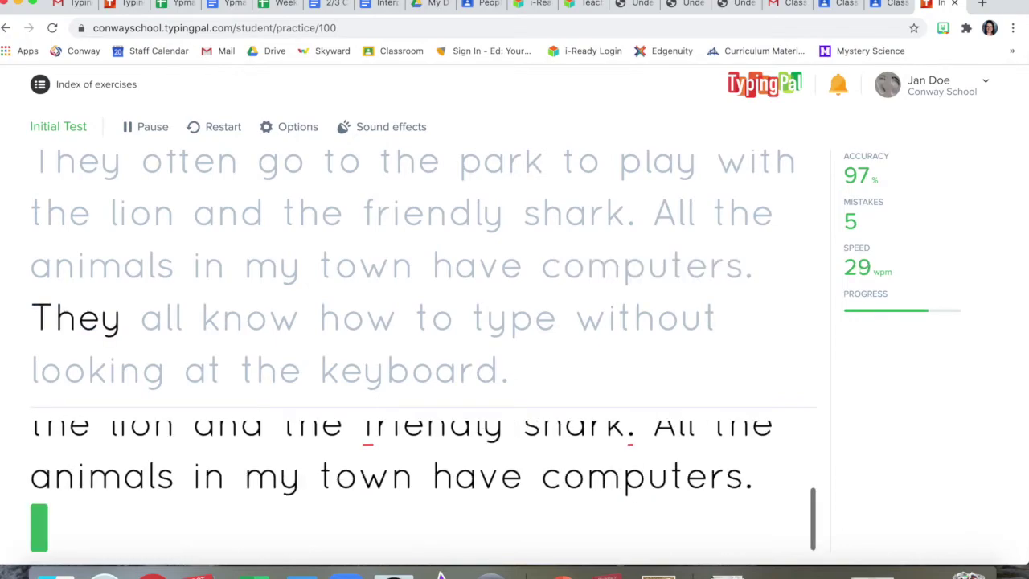
text( They all know how)
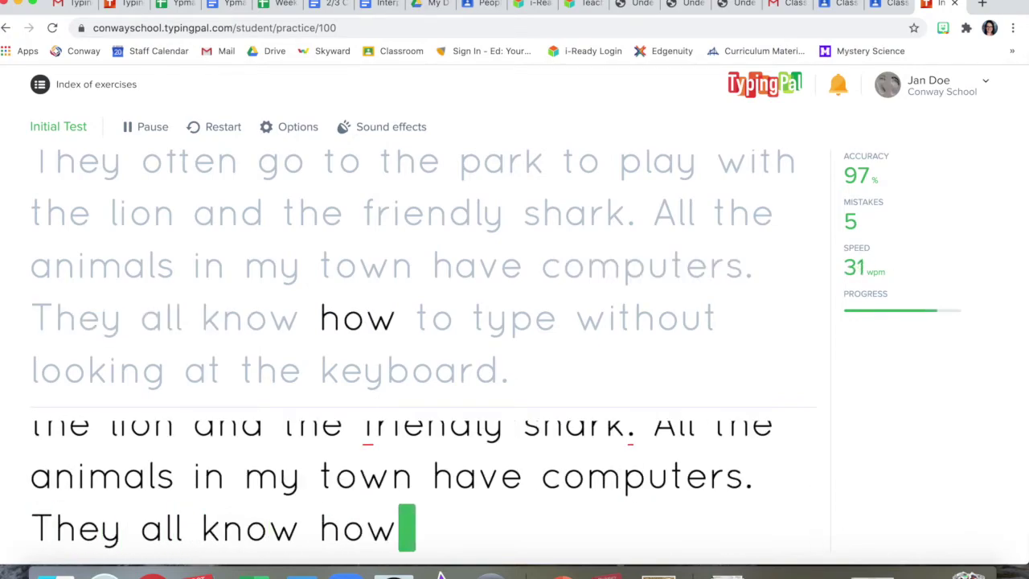
text( to type without)
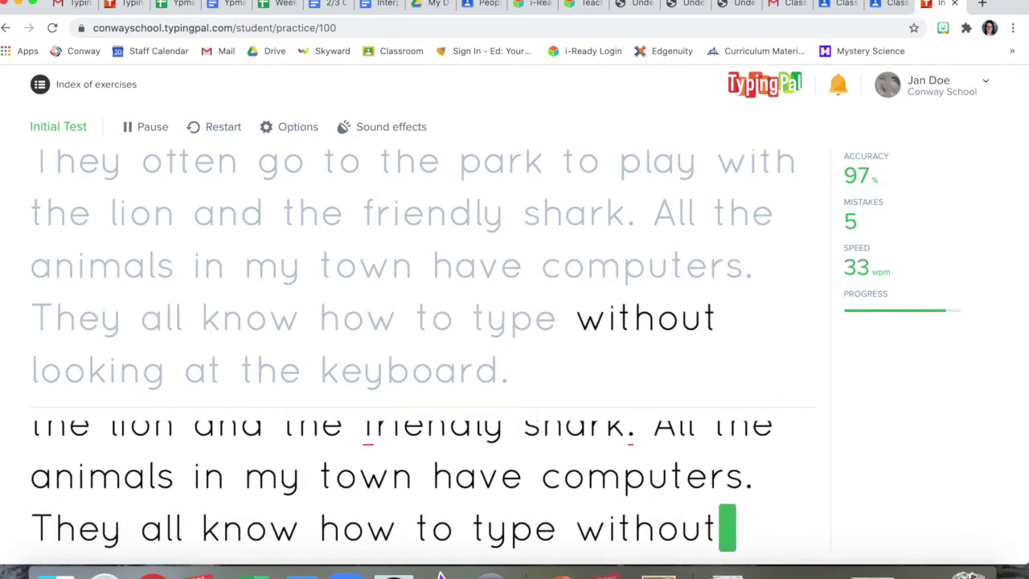
text( looking at th)
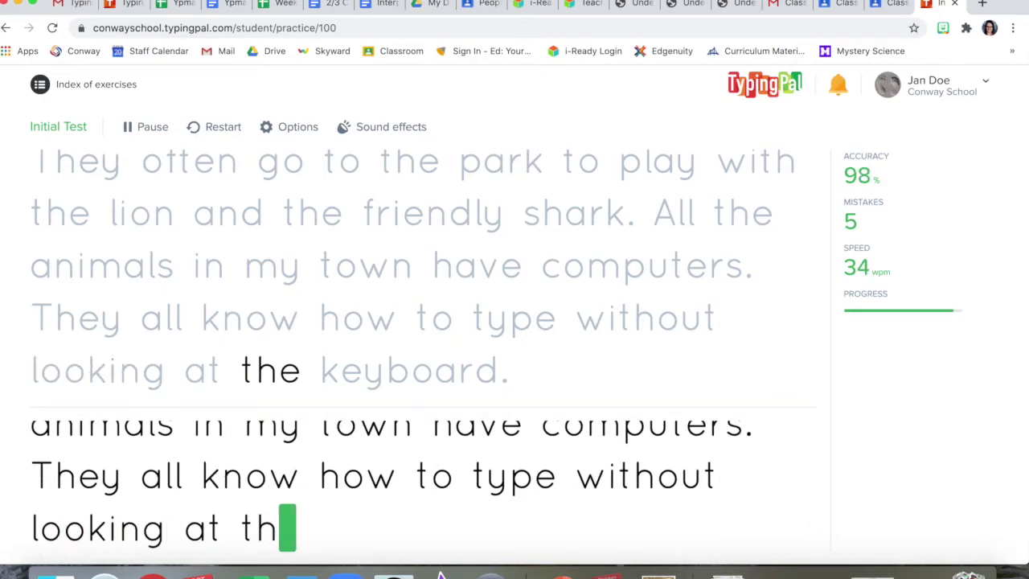
text(e keyboard.)
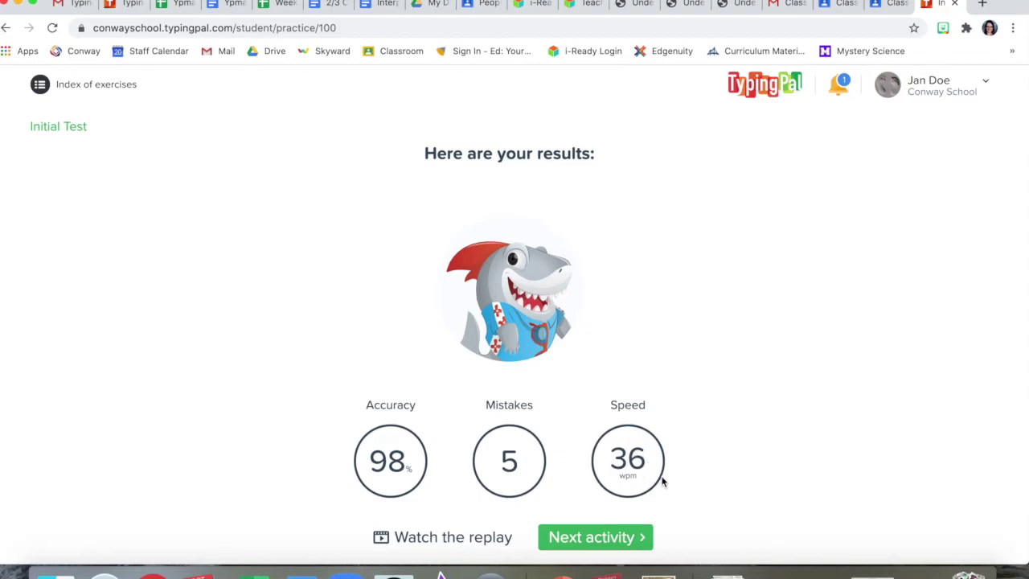
scroll(664, 481, down, 2)
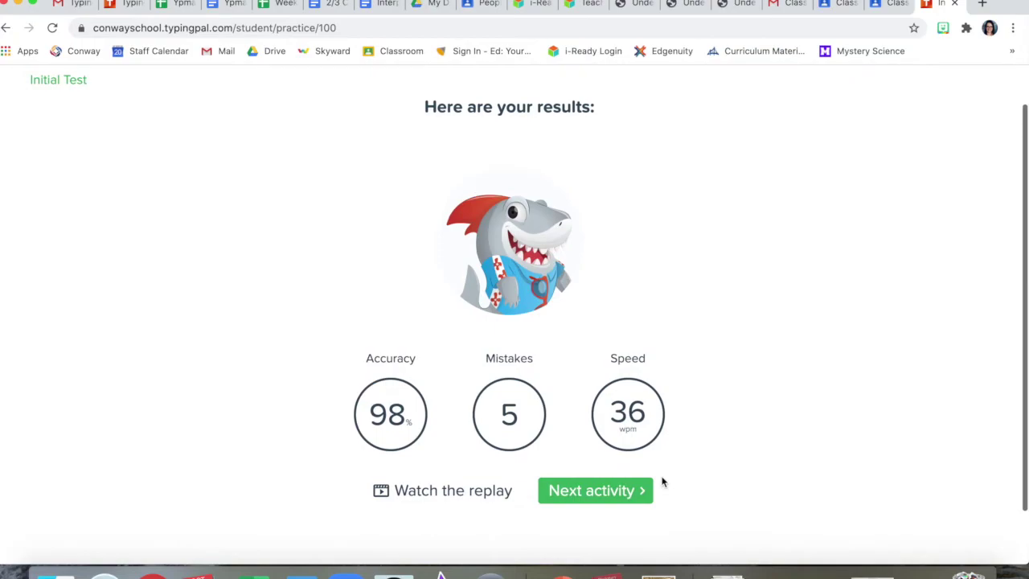
click(633, 470)
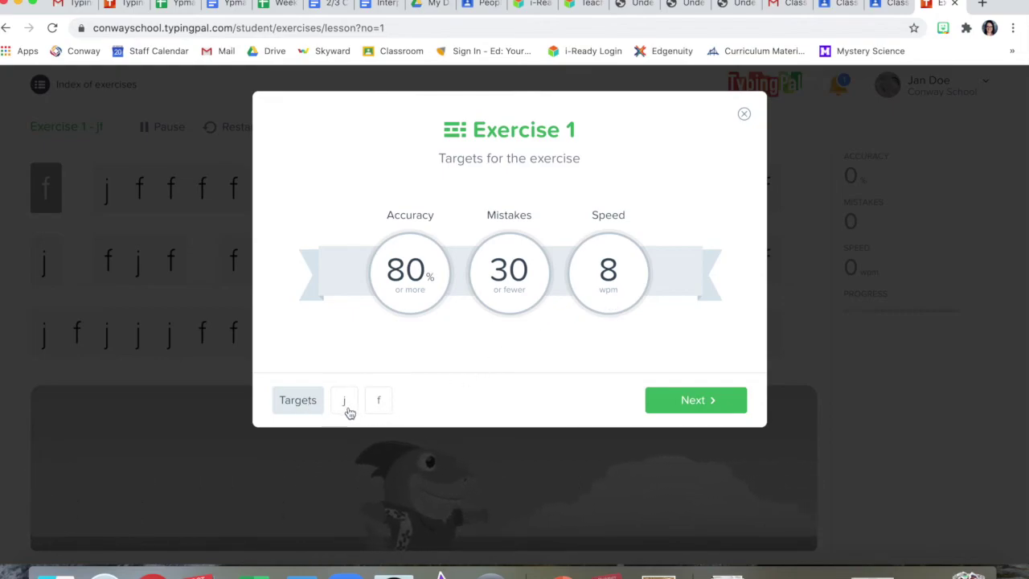
- Page through the Exercise 1 targets and the j and f finger guides, then start the jf exercise
click(688, 401)
click(688, 402)
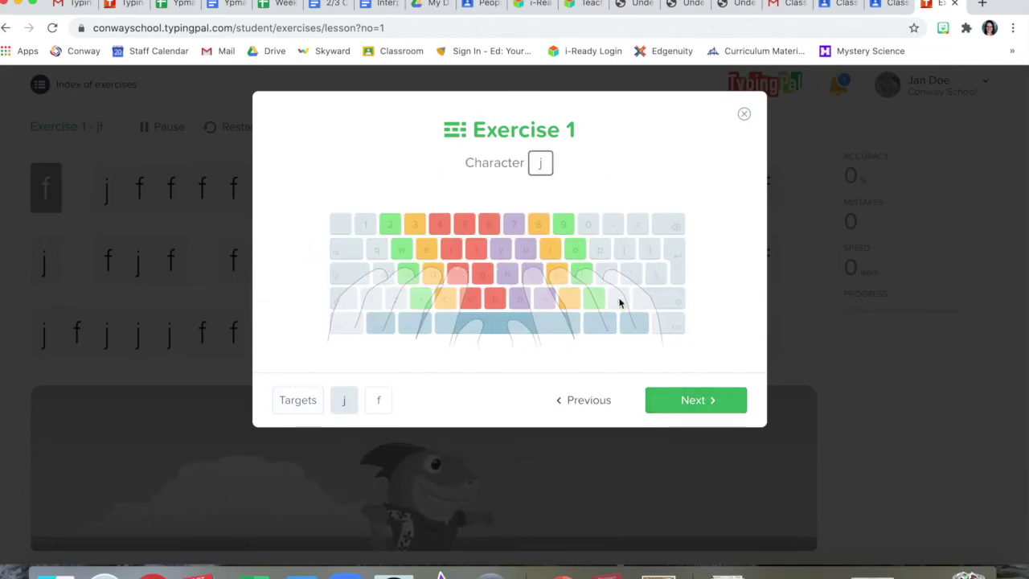
click(704, 402)
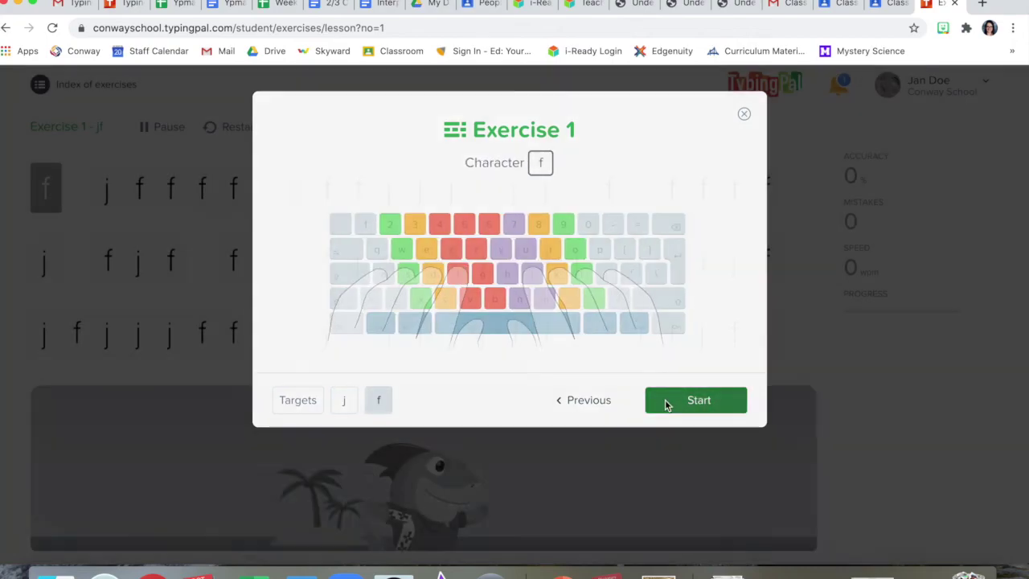
click(666, 402)
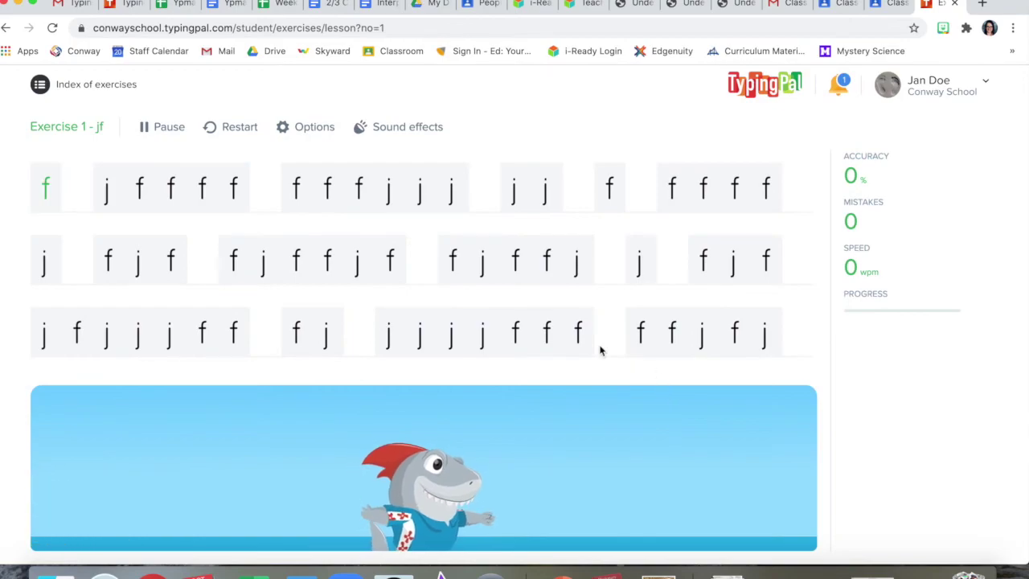
- Leave the exercise through the Index of exercises and browse the Learn section's exercises from Home
click(85, 83)
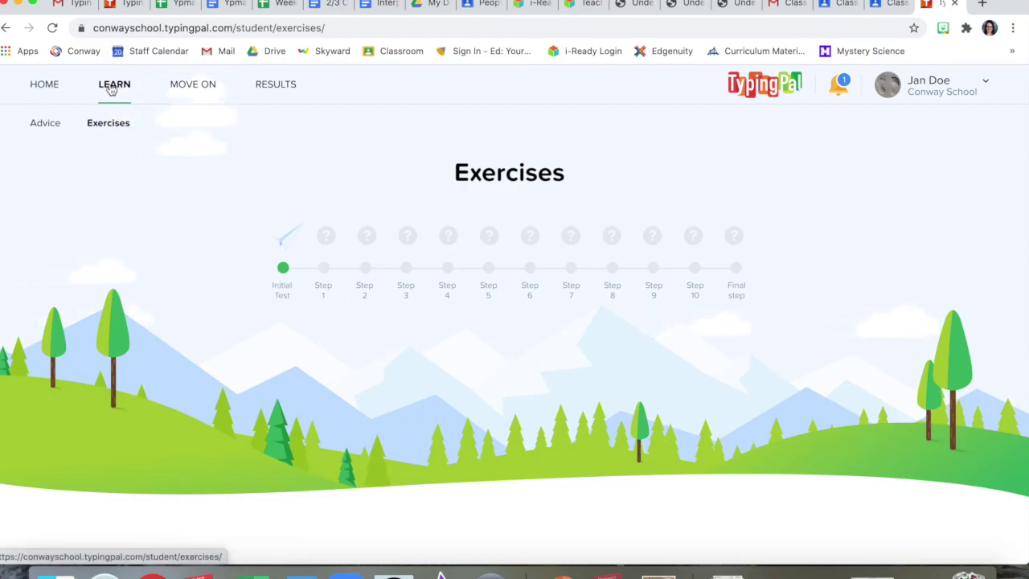
click(41, 87)
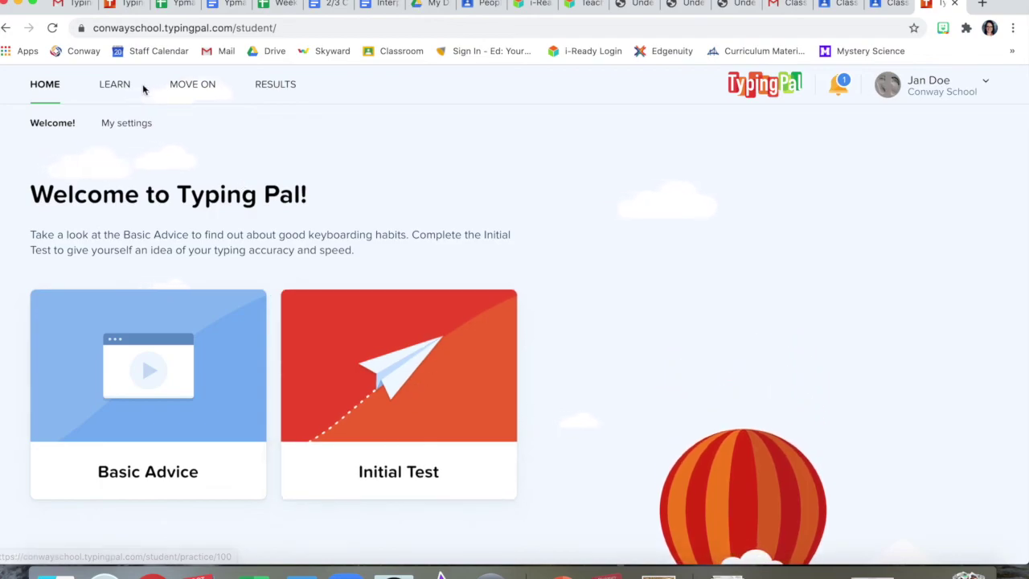
click(115, 85)
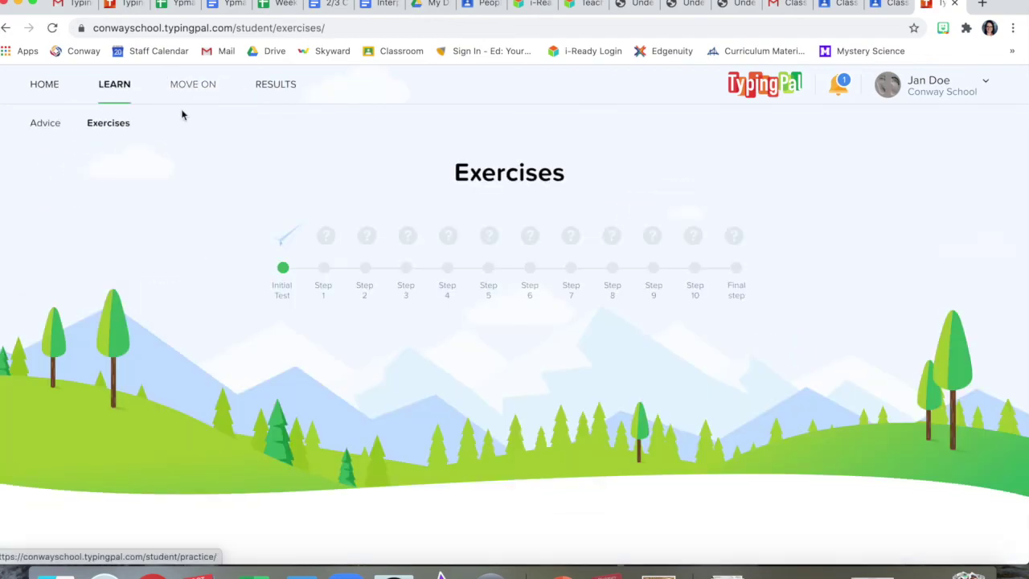
scroll(215, 317, down, 2)
scroll(216, 317, down, 5)
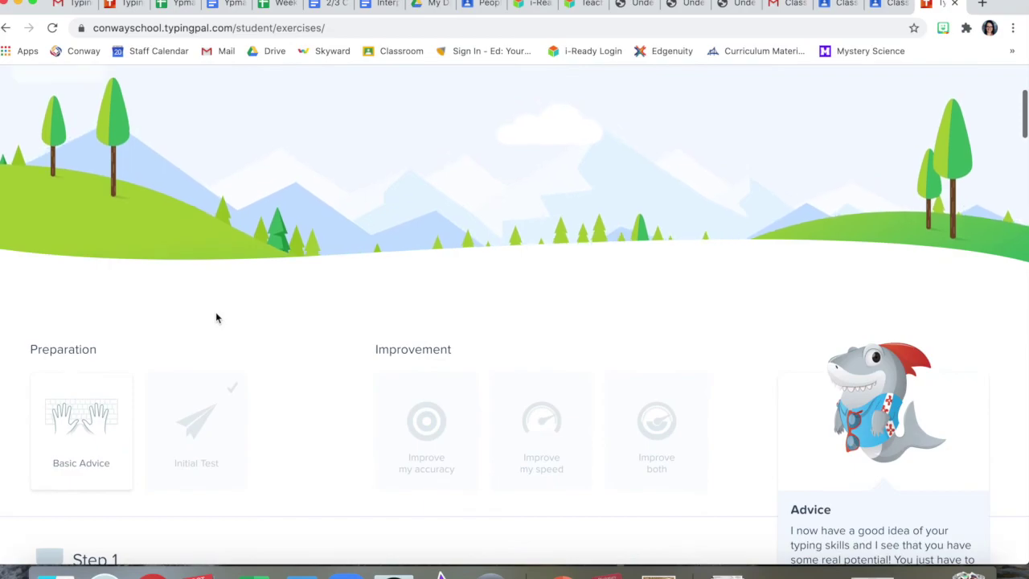
scroll(256, 226, down, 2)
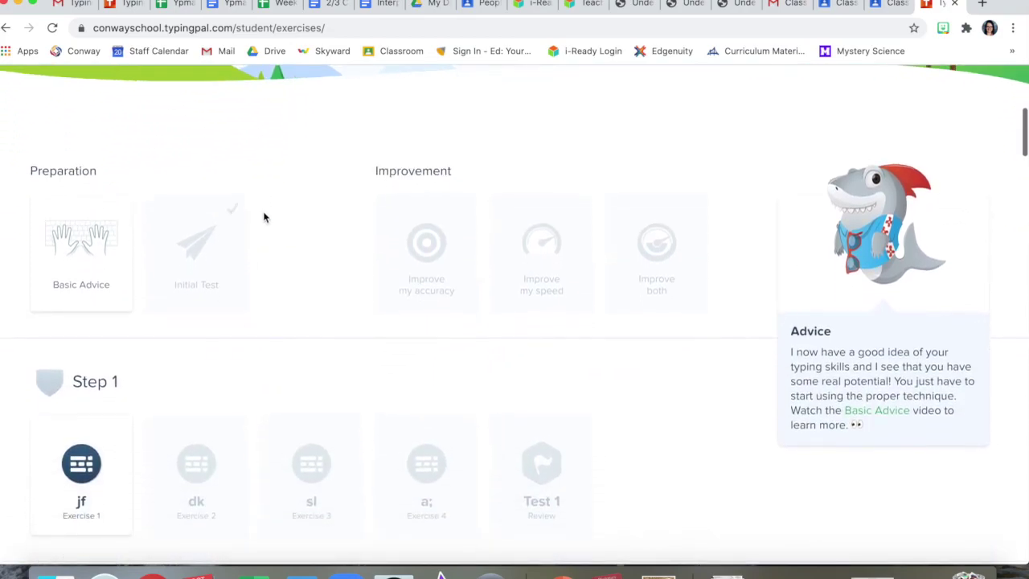
scroll(285, 171, up, 2)
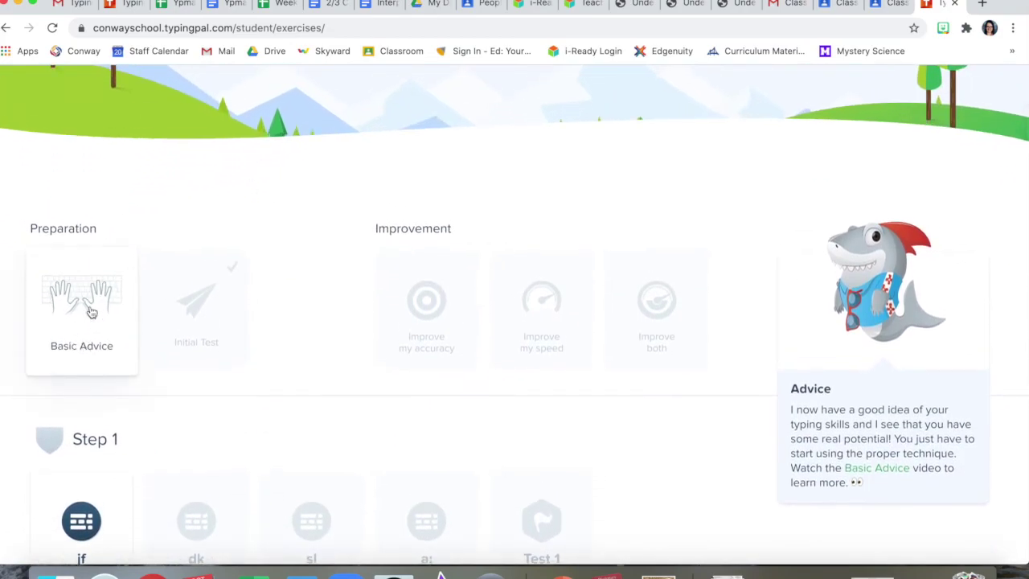
scroll(76, 328, up, 5)
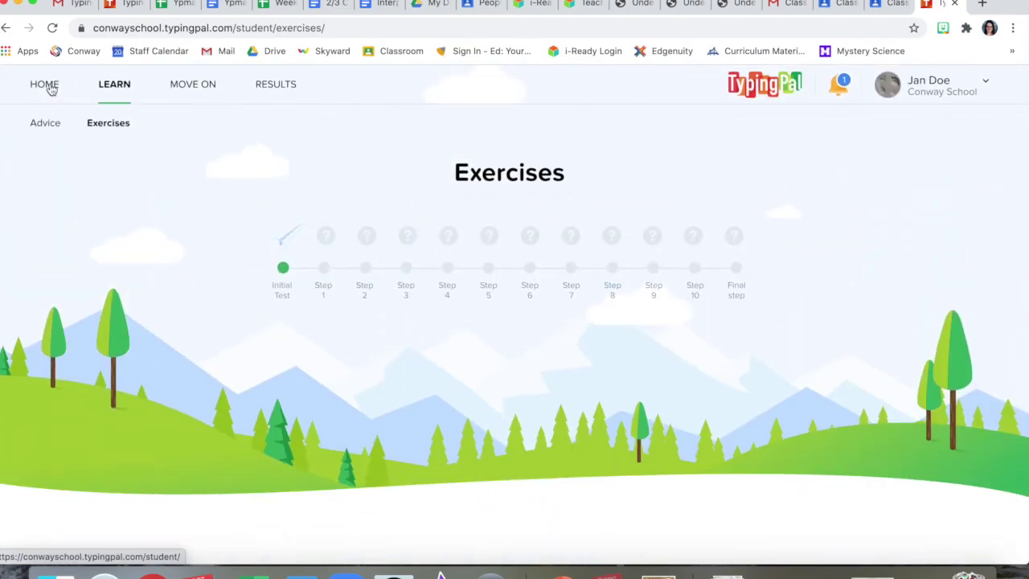
- Reopen the Learn page from Home to show Step 1's lessons: jf, dk, sl, a; and Test 1
click(48, 85)
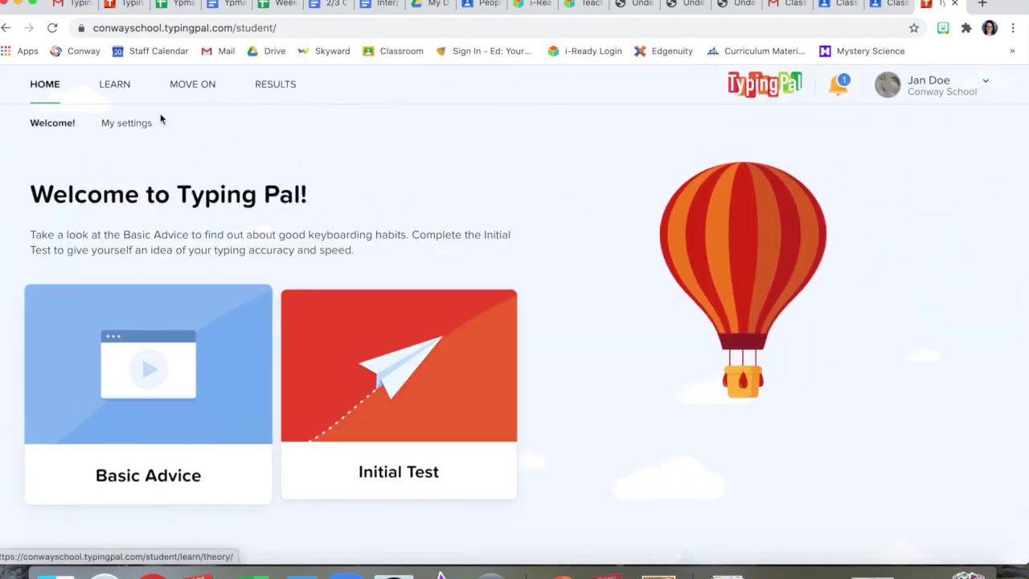
click(125, 91)
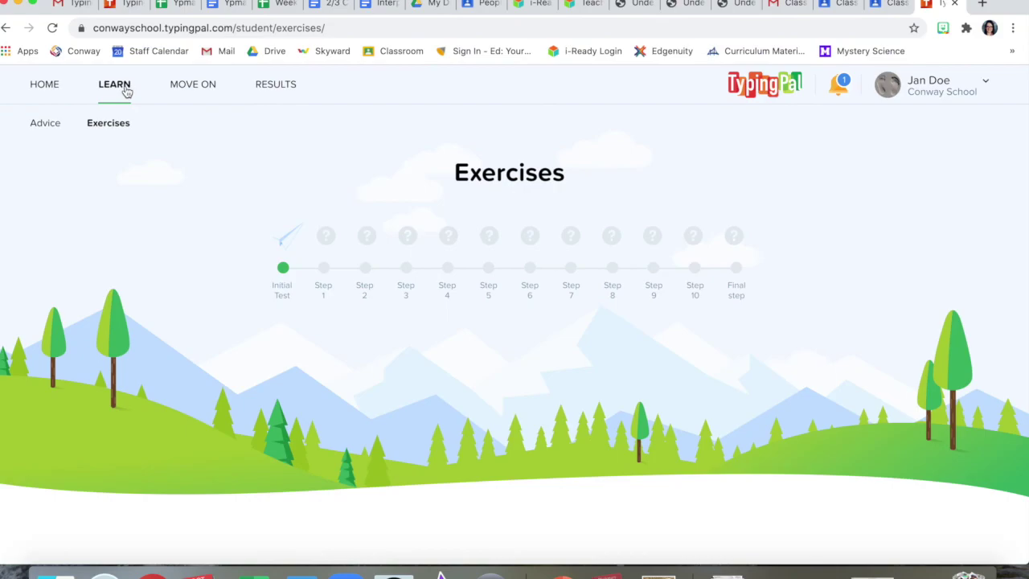
scroll(130, 333, down, 6)
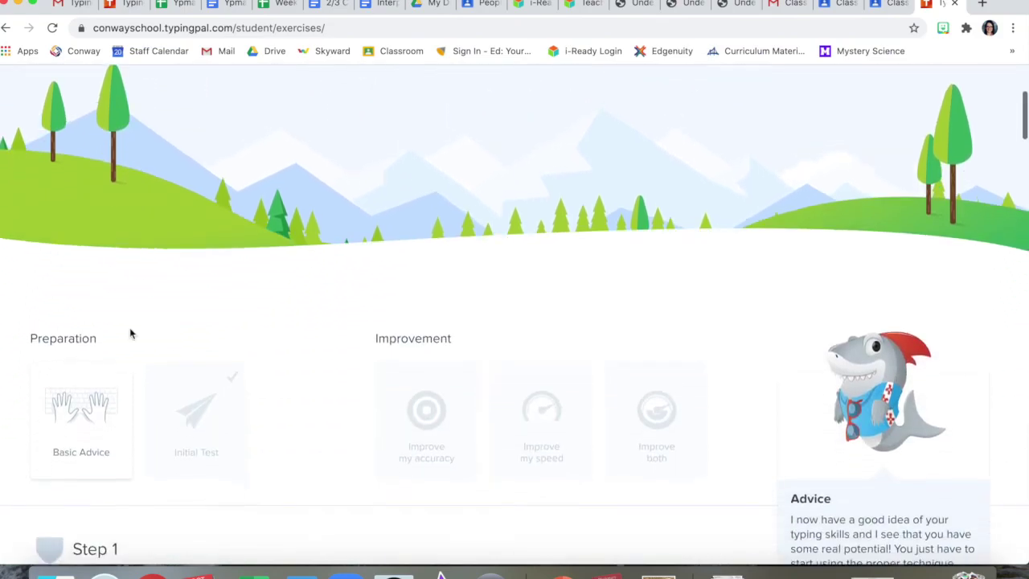
scroll(132, 334, down, 1)
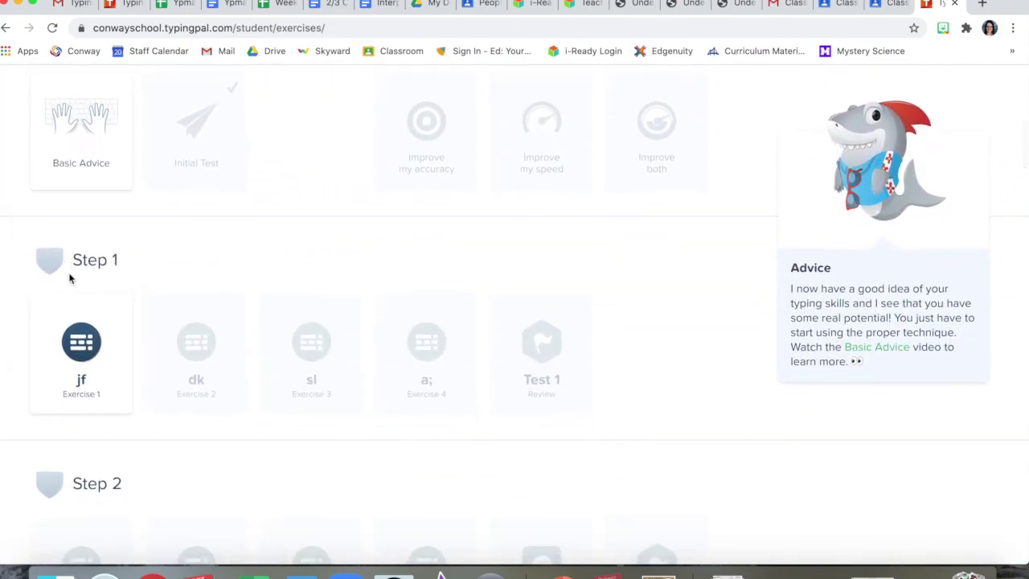